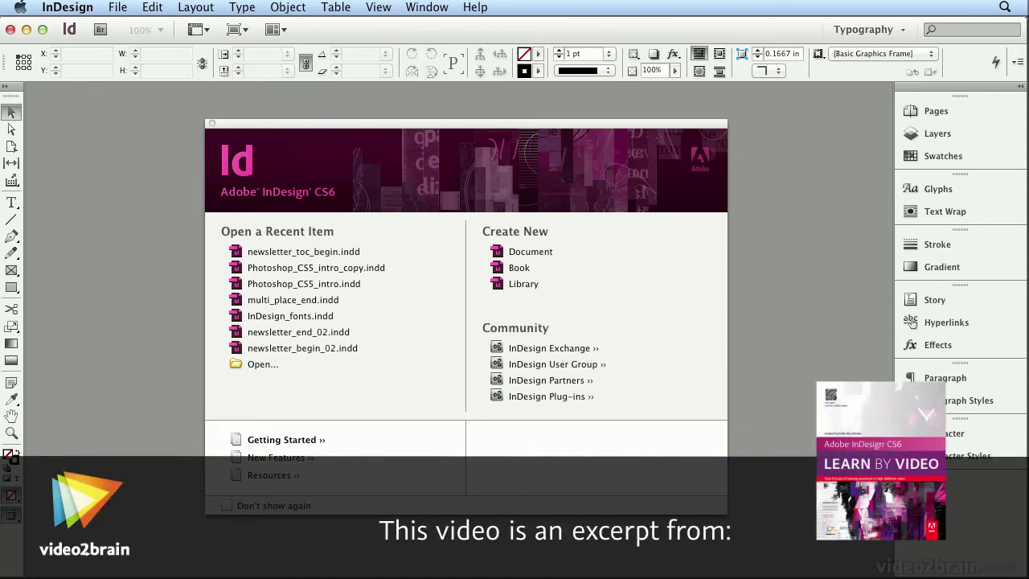
# Step: Start a new Letter document with unlinked margins: top 1.5 in, bottom 0.5 in, left and right 0.25 in
pyautogui.click(114, 7)
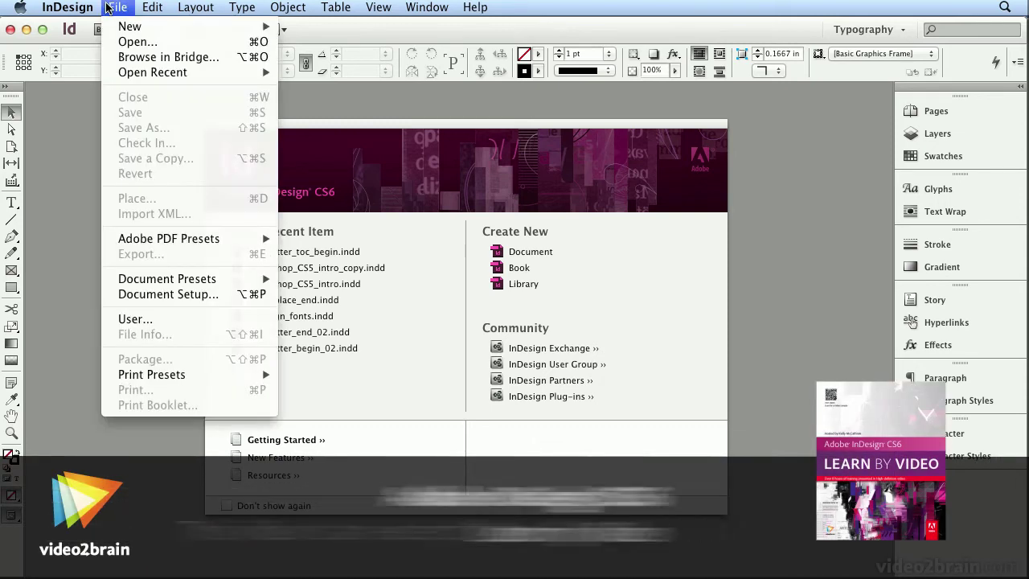
pyautogui.moveTo(125, 27)
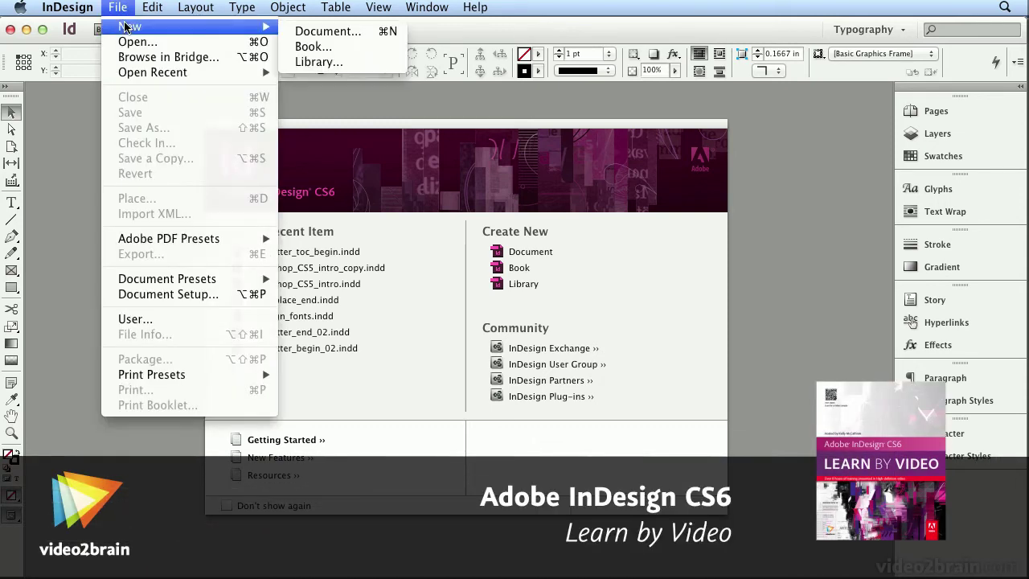
pyautogui.click(338, 32)
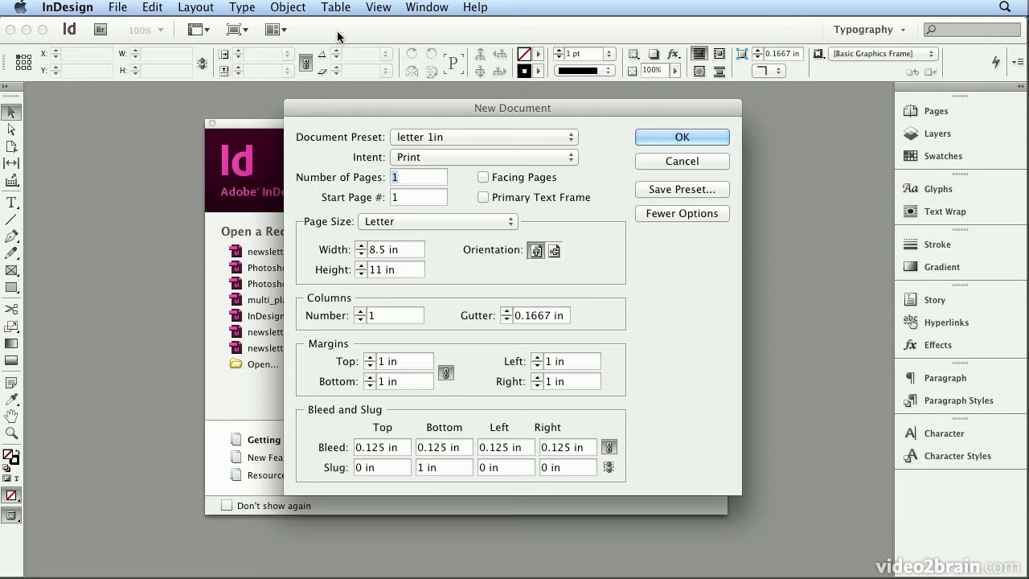
pyautogui.click(441, 375)
pyautogui.write('1.5')
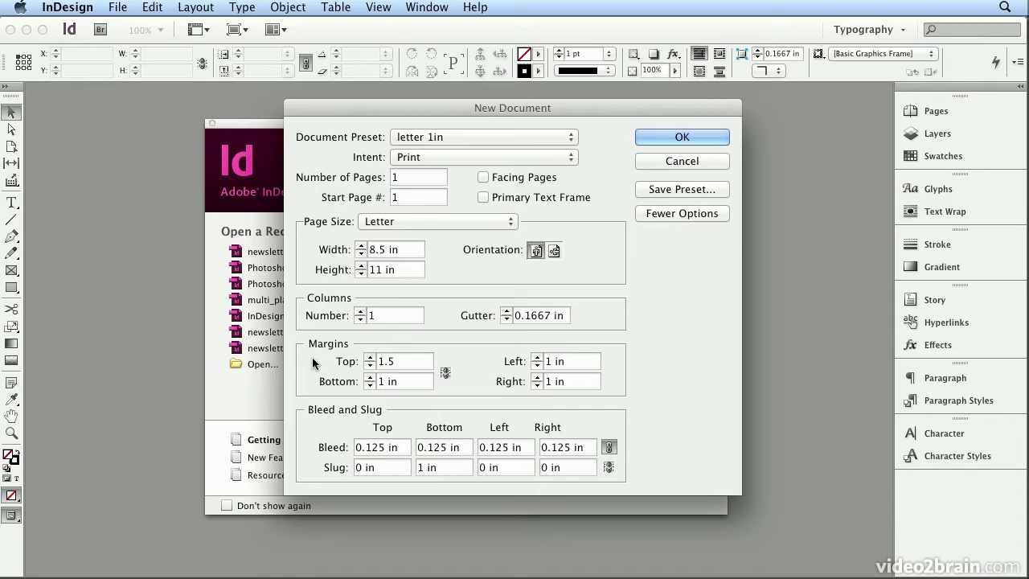
pyautogui.press('Tab')
pyautogui.write('.5')
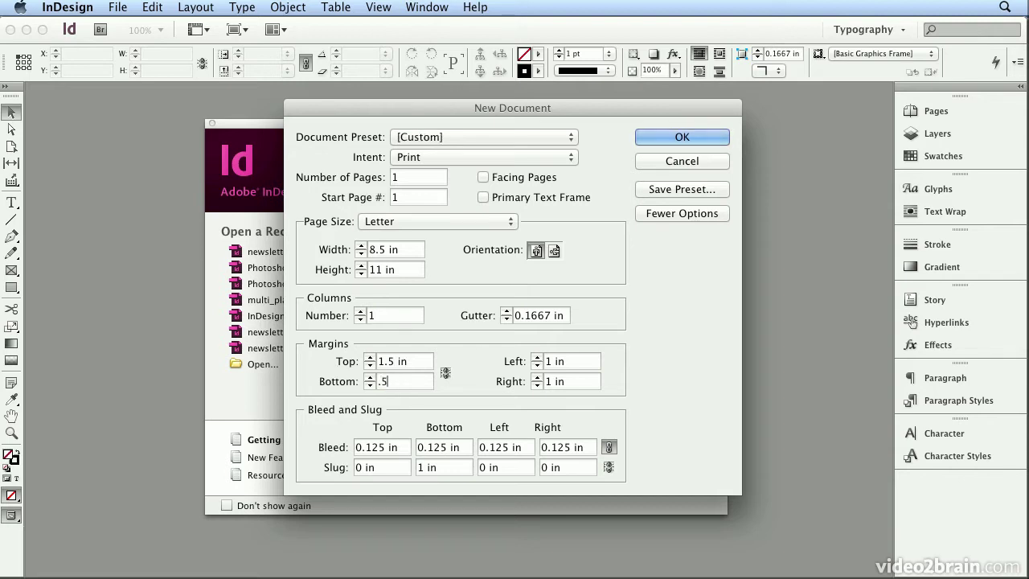
pyautogui.press('Tab')
pyautogui.write('.25')
pyautogui.press('Tab')
pyautogui.write('/25')
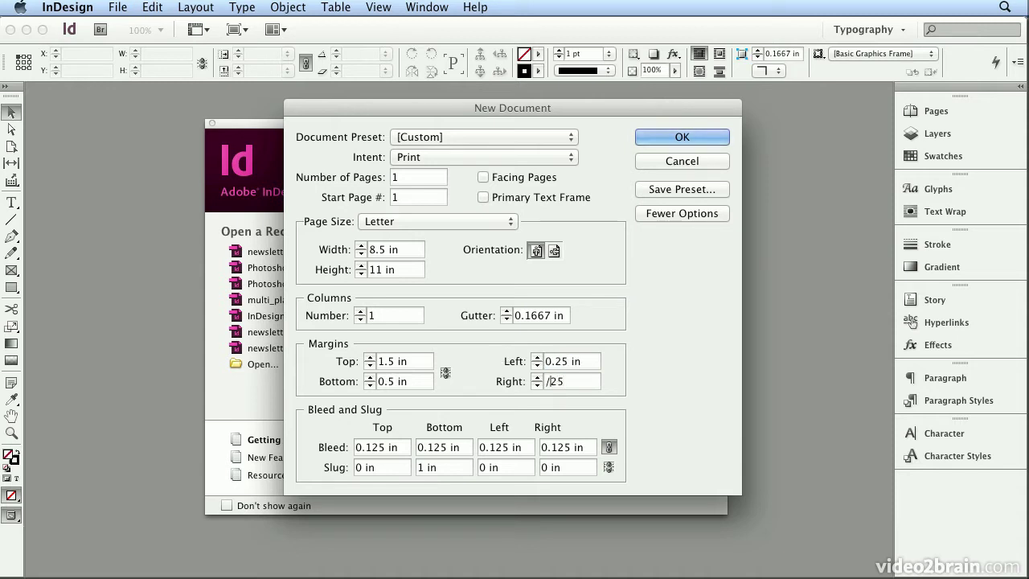
pyautogui.click(549, 382)
pyautogui.press('BackSpace')
# Step: Save these document settings as a preset named 'letterhead'
pyautogui.click(691, 192)
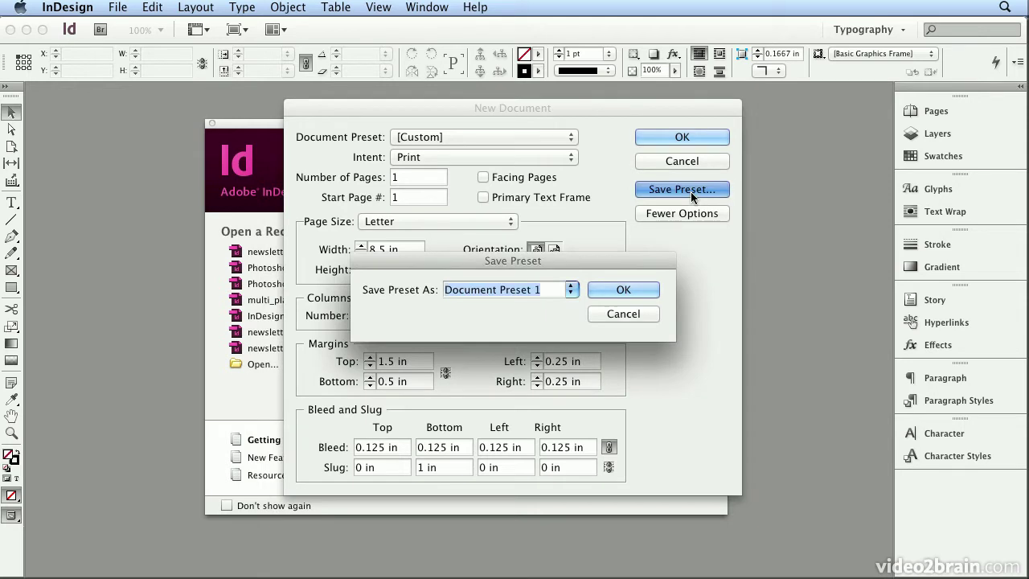
pyautogui.write('l')
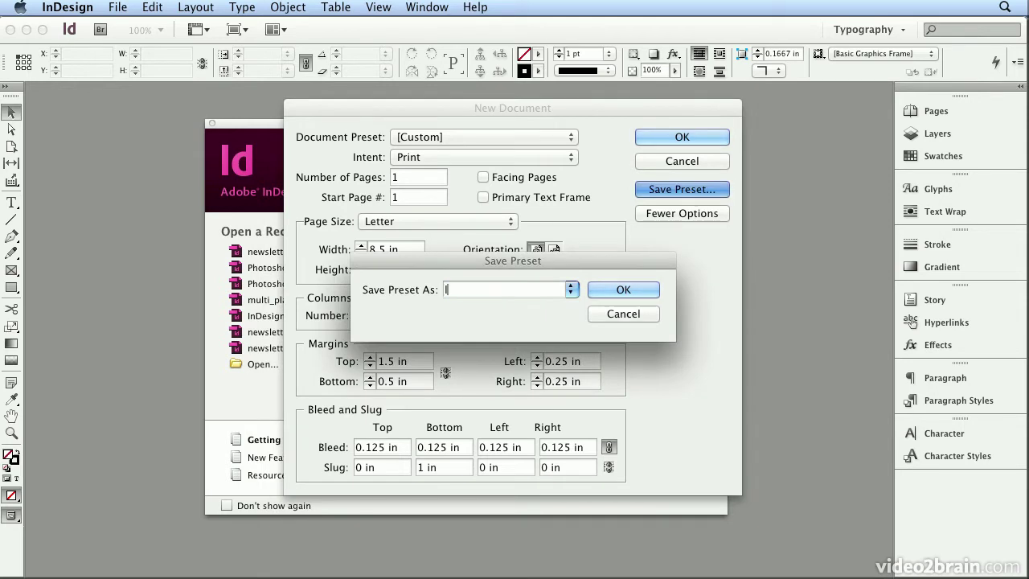
pyautogui.write('etterhead')
pyautogui.click(637, 293)
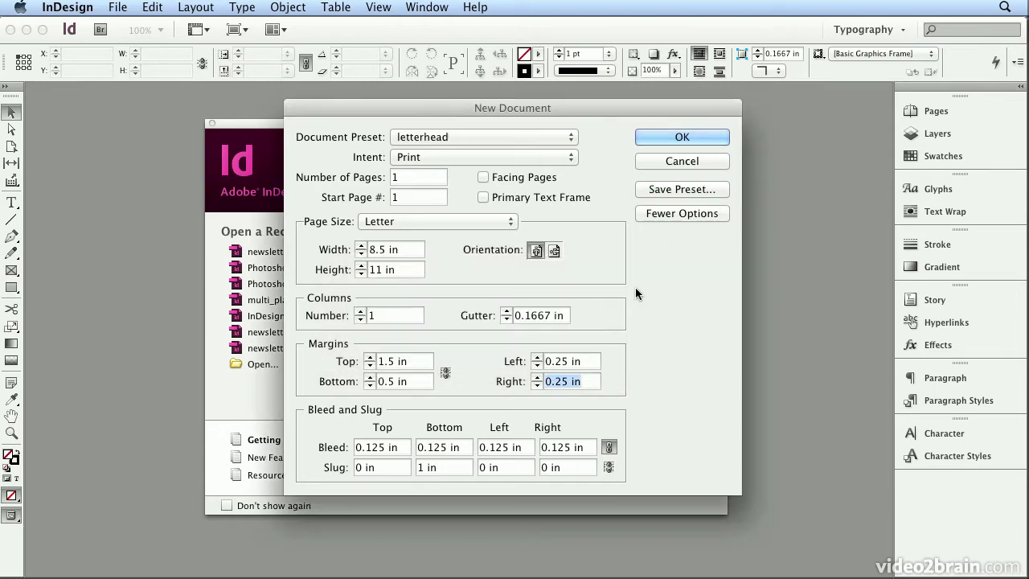
# Step: Create the document and add a spread-wide horizontal guide 0.25 in from the top
pyautogui.click(682, 137)
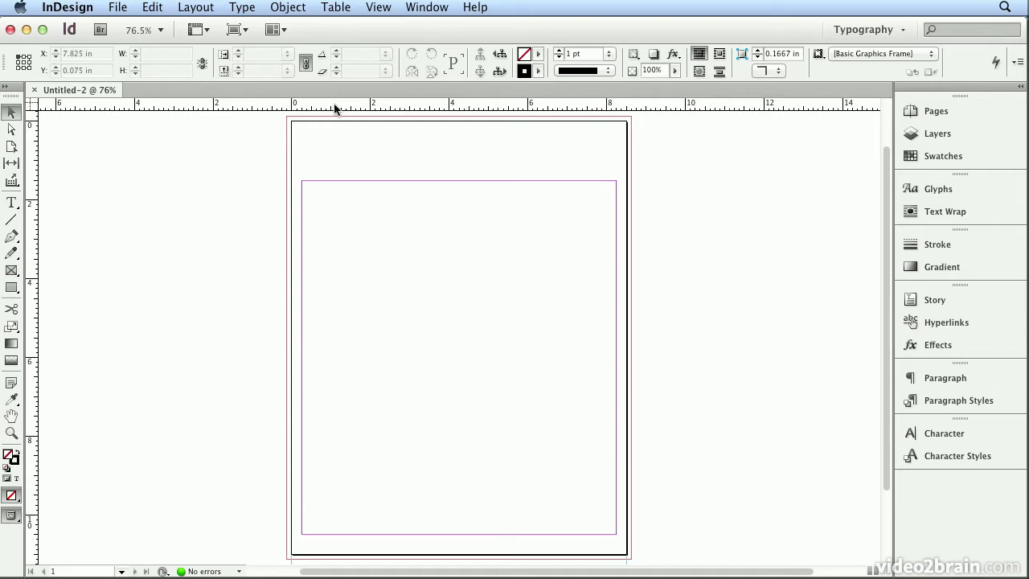
pyautogui.moveTo(334, 109); pyautogui.dragTo(333, 131)
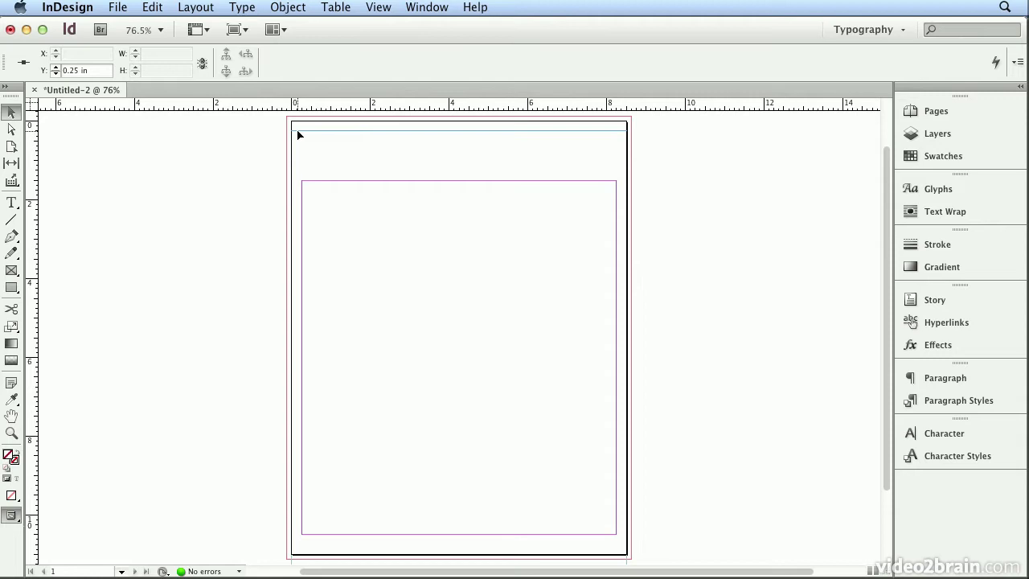
pyautogui.moveTo(298, 134); pyautogui.dragTo(278, 132)
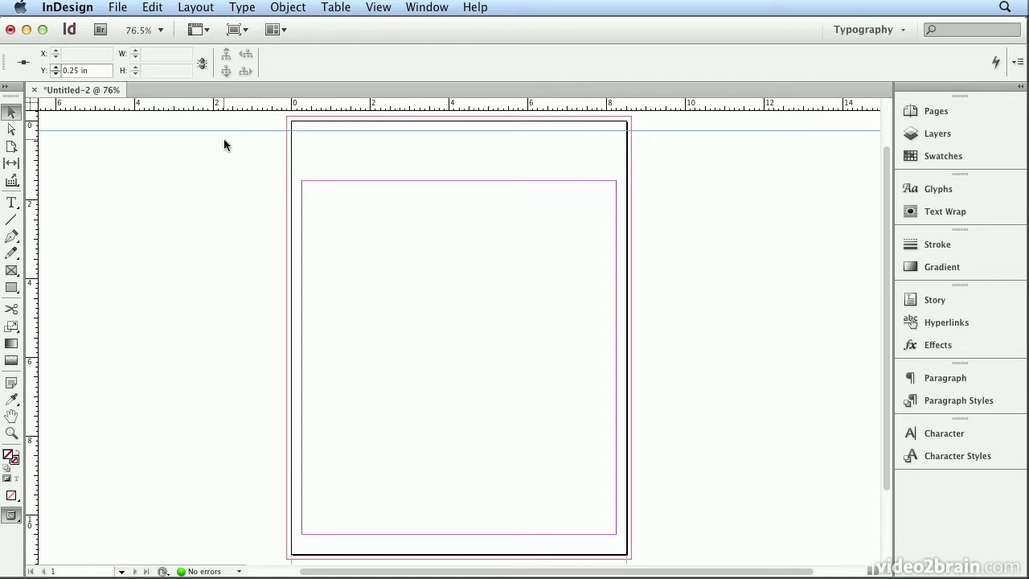
# Step: Place vertical ruler guides at X 0.25 in and 8.25 in, then deselect
pyautogui.press('super+minus')
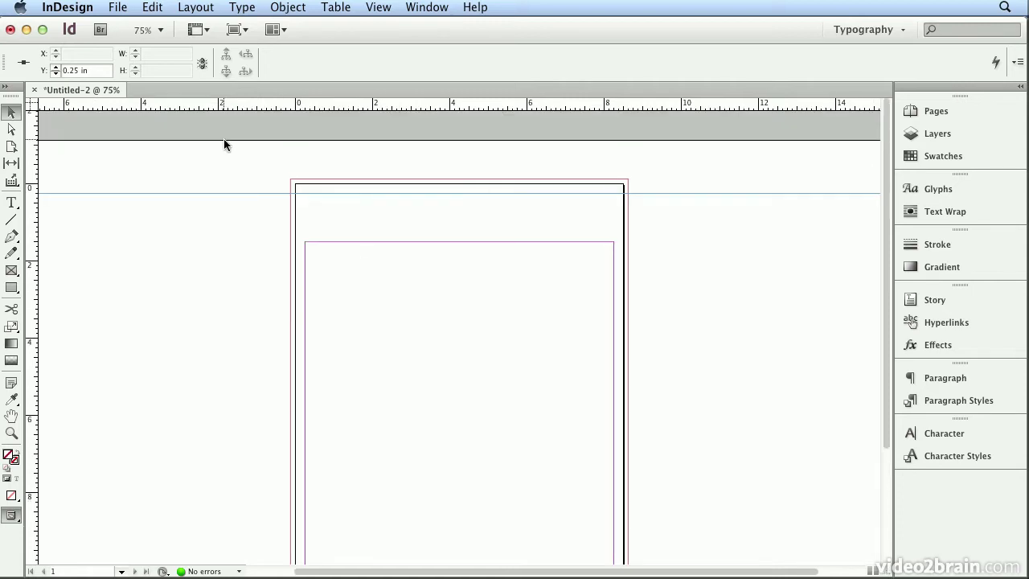
pyautogui.moveTo(34, 175); pyautogui.dragTo(306, 147)
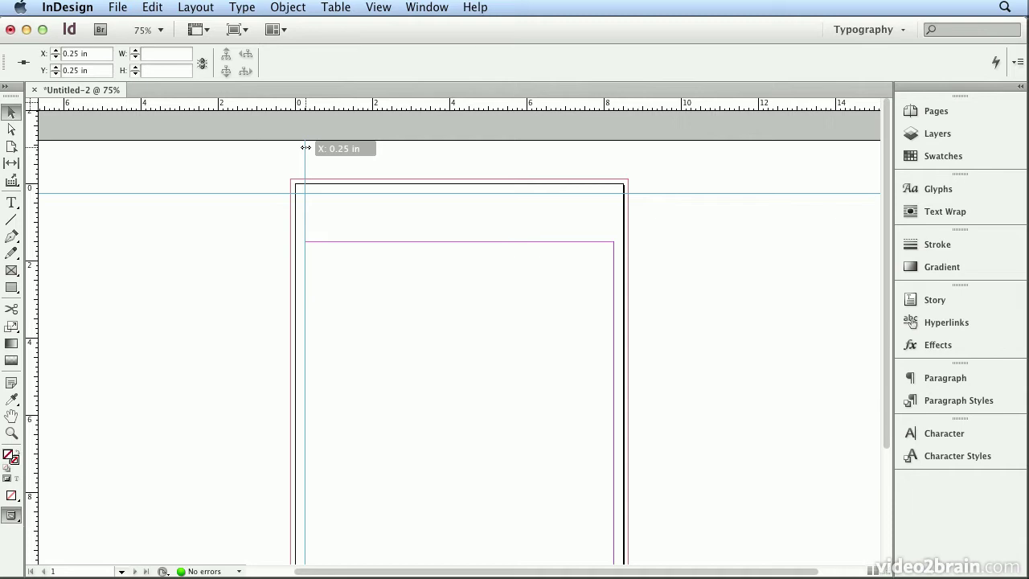
pyautogui.moveTo(306, 147); pyautogui.dragTo(305, 180)
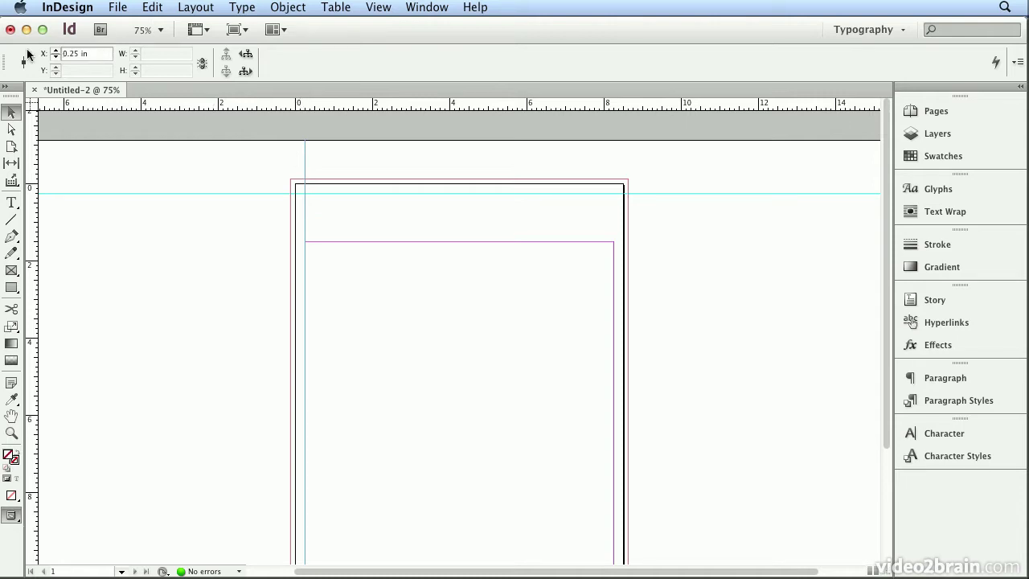
pyautogui.doubleClick(70, 53)
pyautogui.write('0.5')
pyautogui.press('Return')
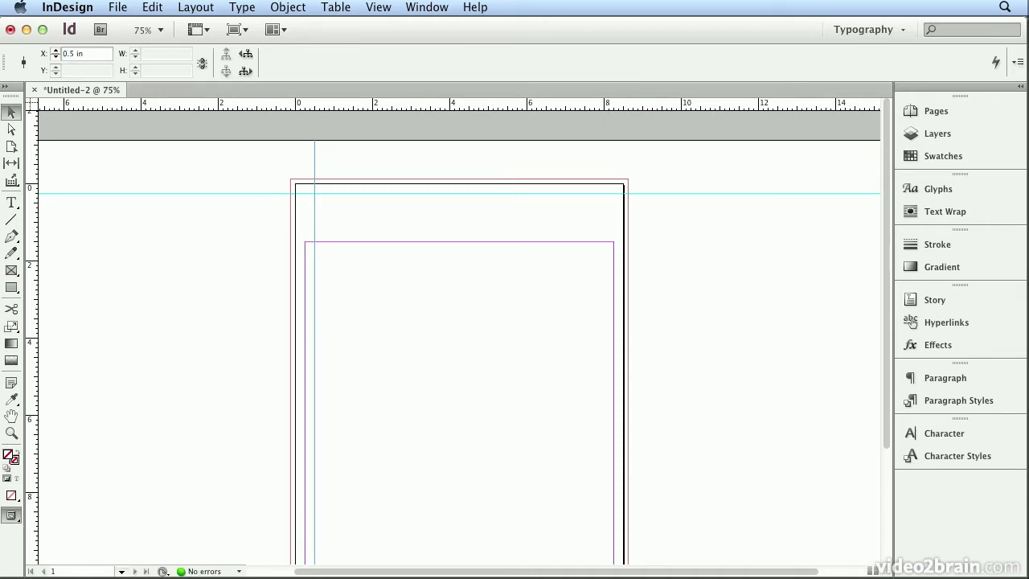
pyautogui.click(69, 53)
pyautogui.write('2')
pyautogui.press('Return')
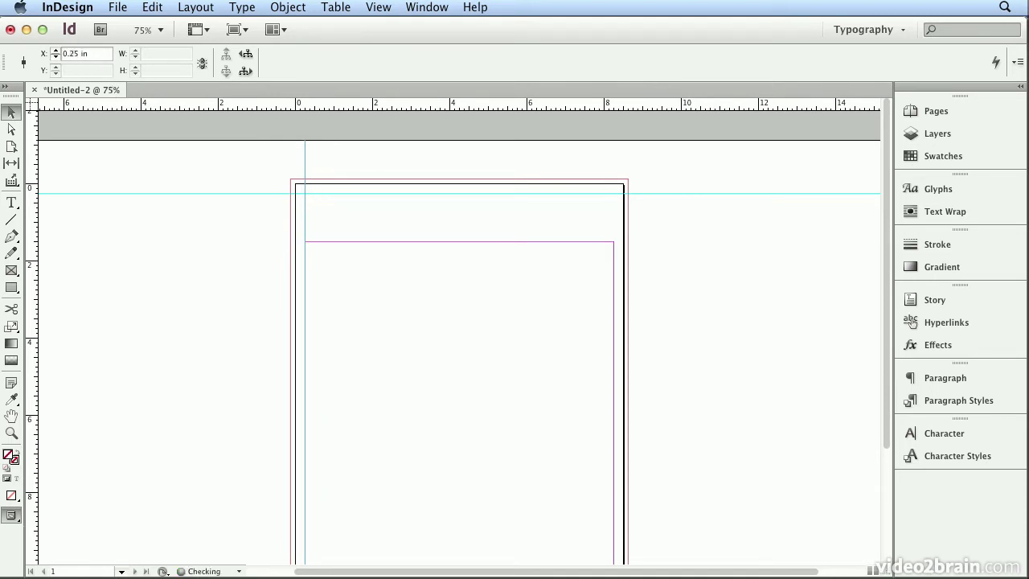
pyautogui.moveTo(35, 185); pyautogui.dragTo(614, 169)
pyautogui.click(342, 225)
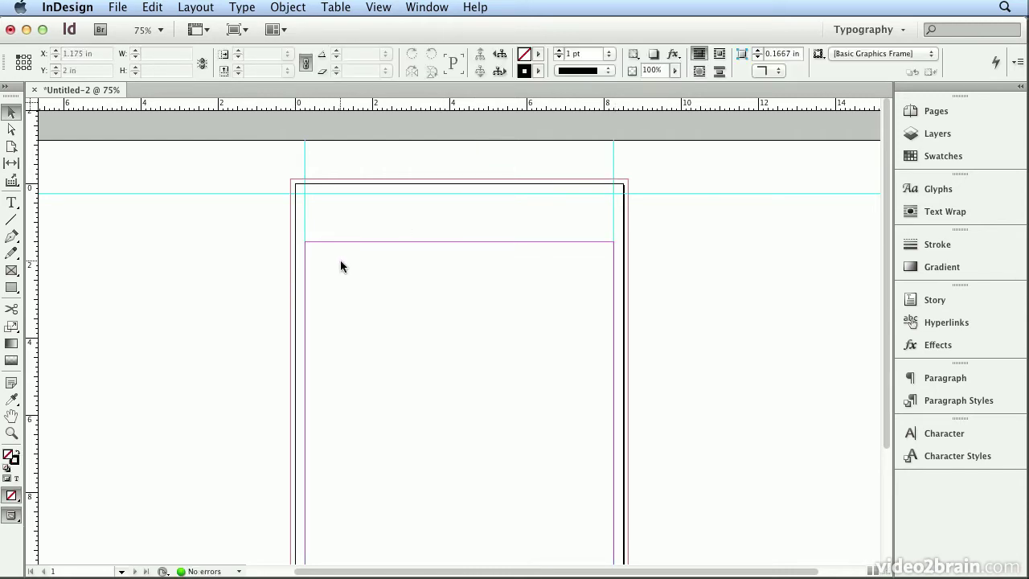
# Step: Load oli_logo_1807.ai from the images folder for placing
pyautogui.click(122, 11)
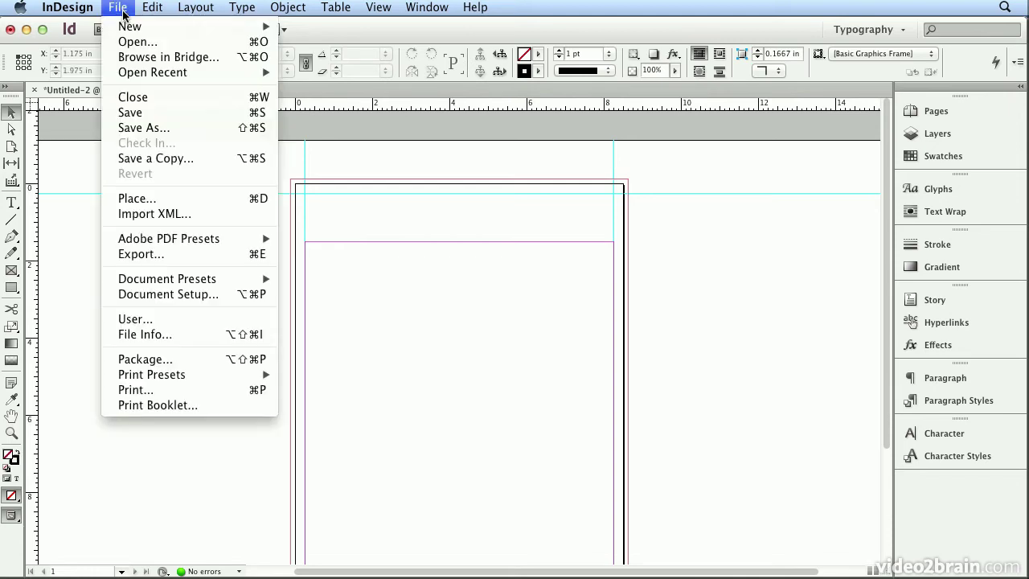
pyautogui.click(145, 198)
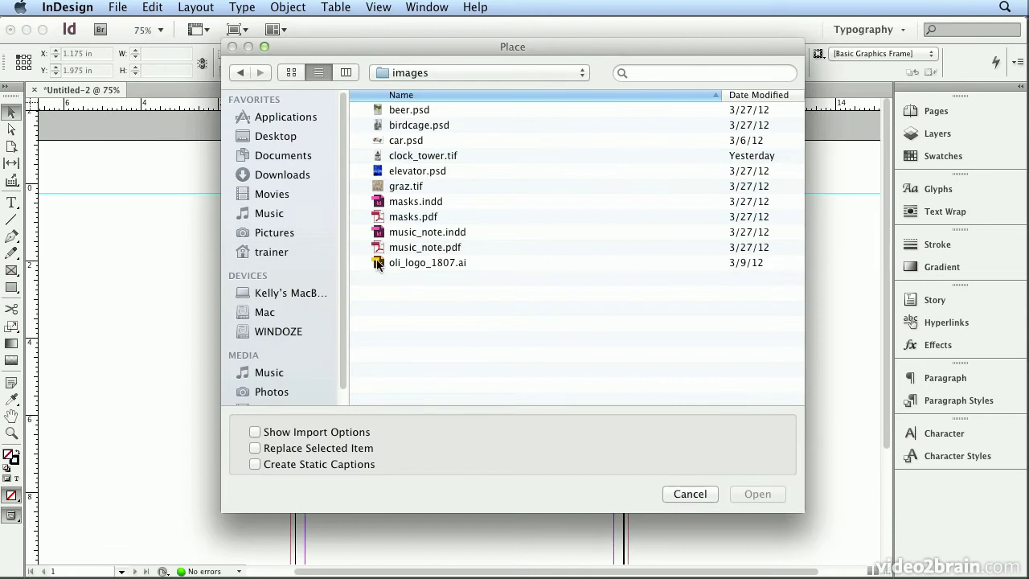
pyautogui.click(378, 263)
pyautogui.click(426, 73)
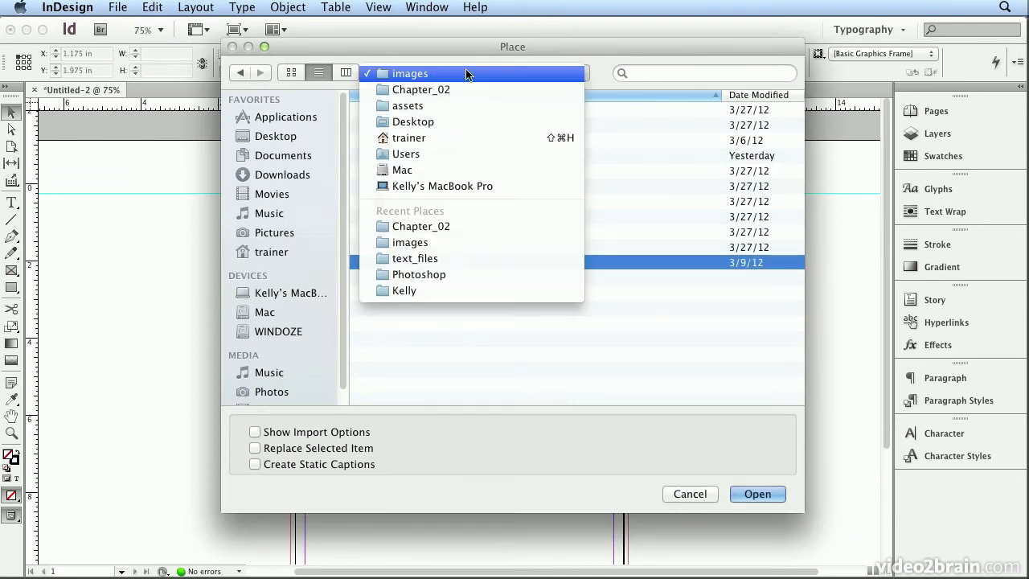
pyautogui.click(465, 72)
pyautogui.doubleClick(447, 263)
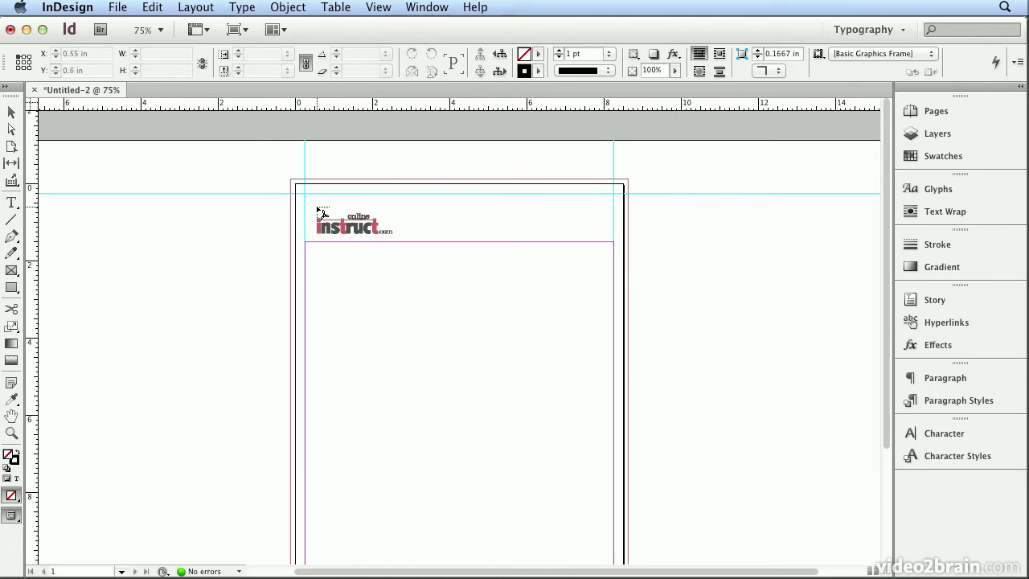
# Step: Drop the logo on the page, snapping it to the 0.25 in guide intersection
pyautogui.press('Escape')
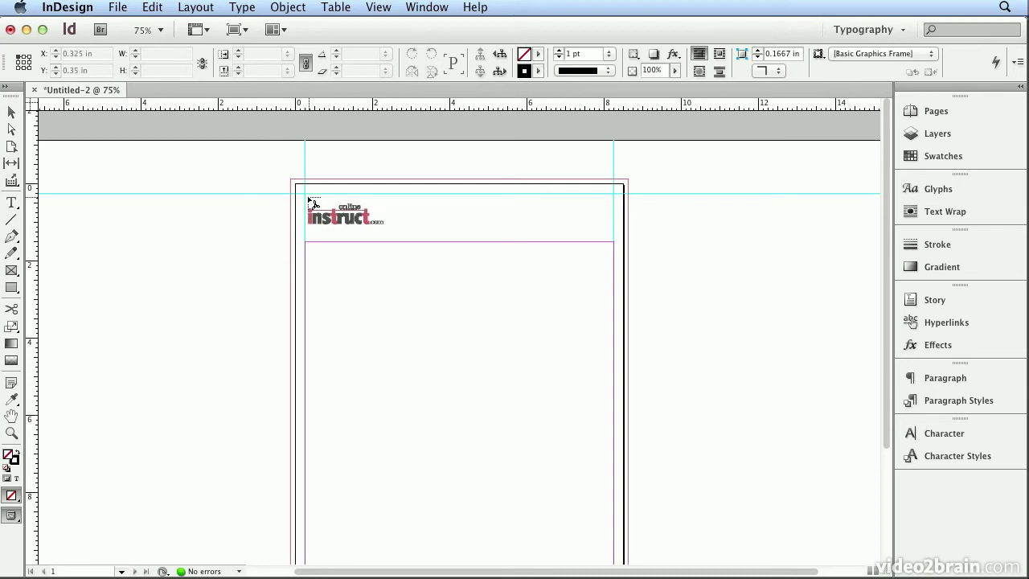
pyautogui.press('Escape')
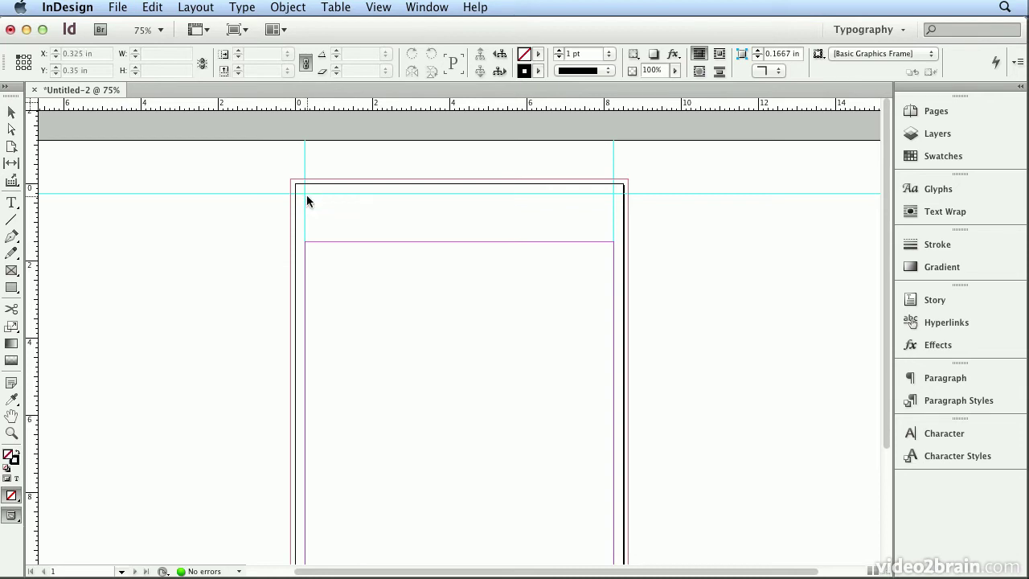
pyautogui.click(306, 195)
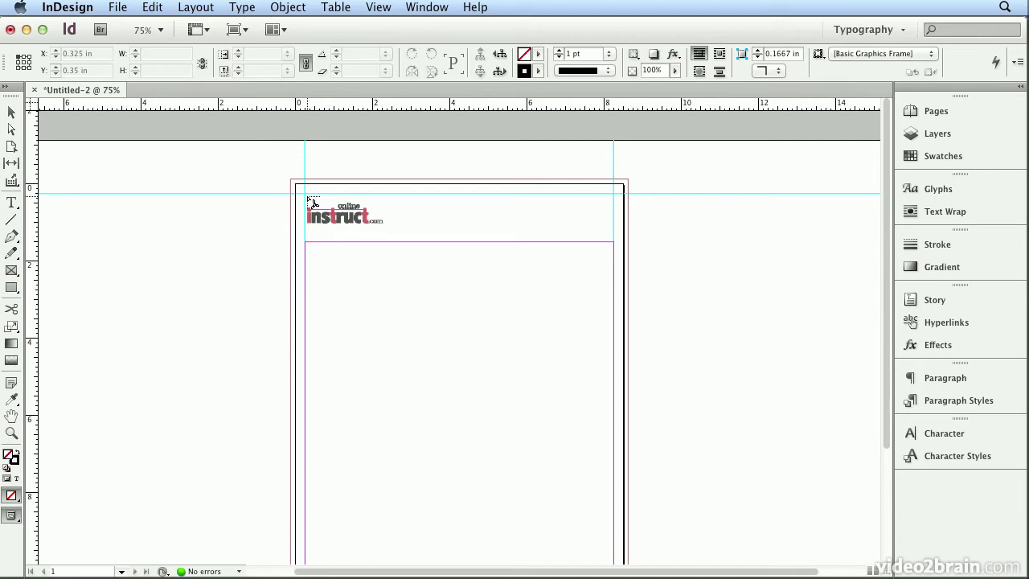
pyautogui.moveTo(307, 197); pyautogui.dragTo(305, 194)
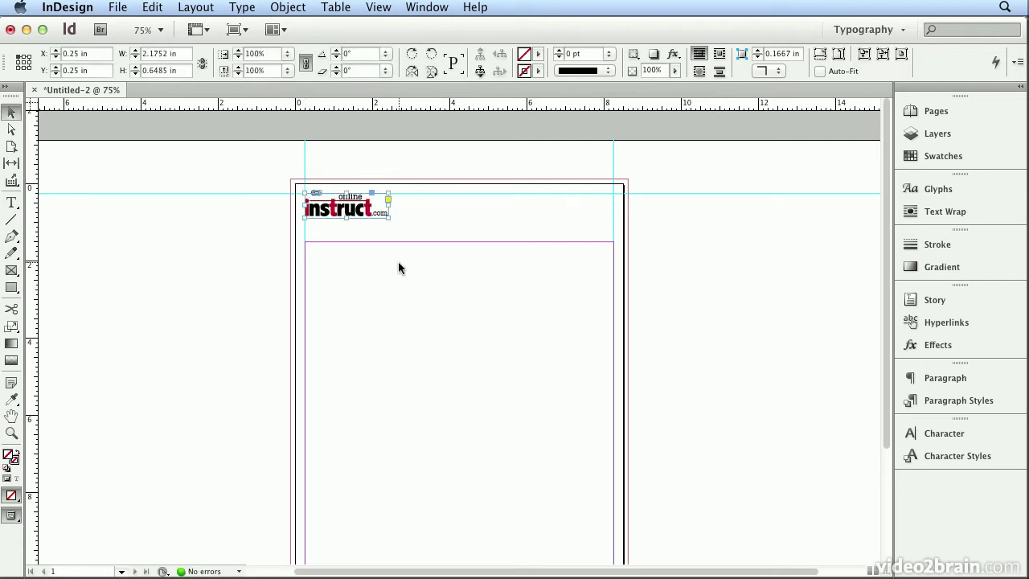
# Step: Draw an 8 in horizontal rule beneath the logo with the Line tool and nudge it down
pyautogui.click(12, 220)
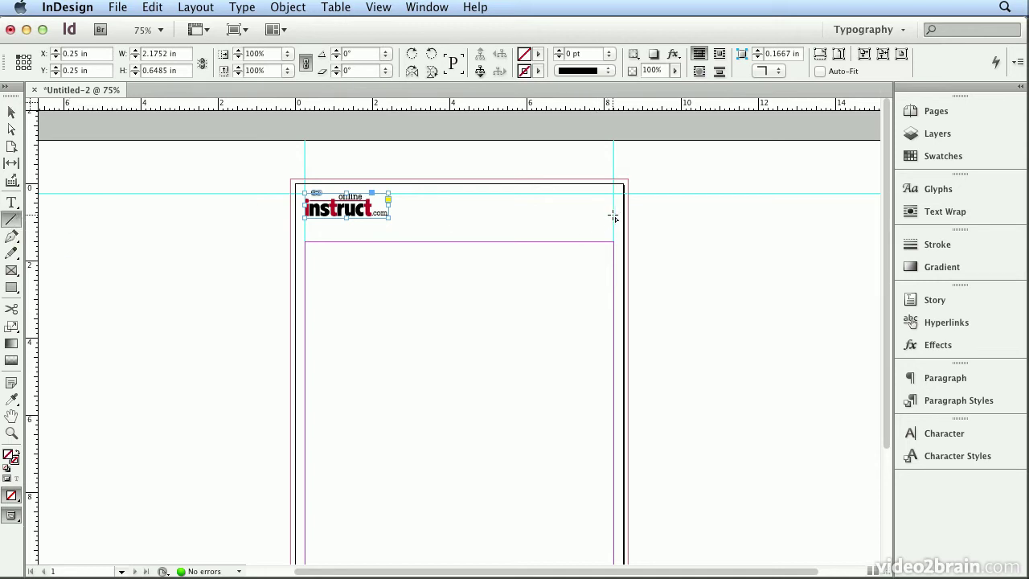
pyautogui.moveTo(613, 217); pyautogui.dragTo(306, 216)
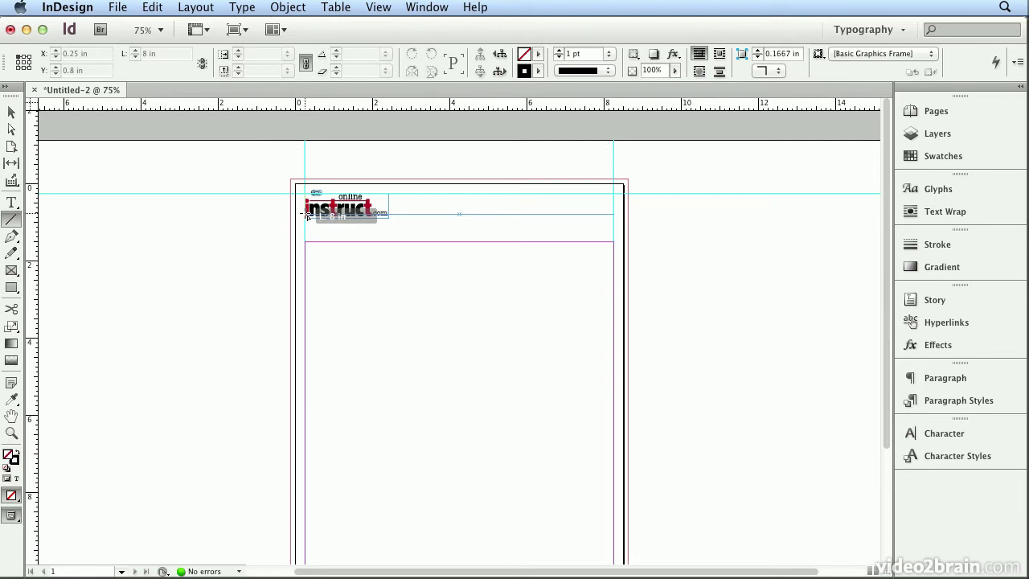
pyautogui.moveTo(307, 216); pyautogui.dragTo(305, 214)
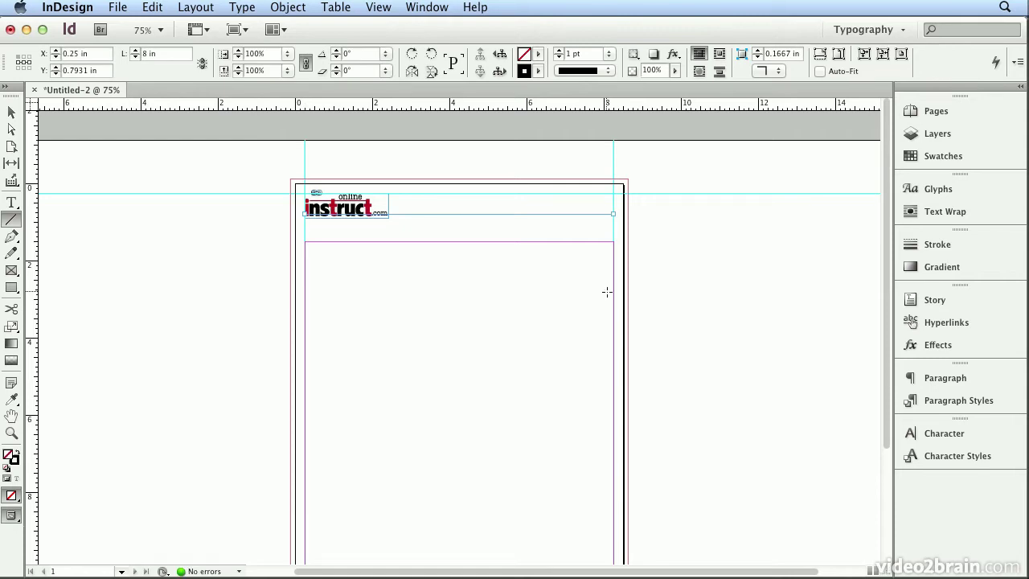
pyautogui.press('Down')
pyautogui.press('Down')
pyautogui.press('Down')
pyautogui.press('Down')
pyautogui.press('Down')
pyautogui.press('Down')
pyautogui.press('Down')
pyautogui.press('Down')
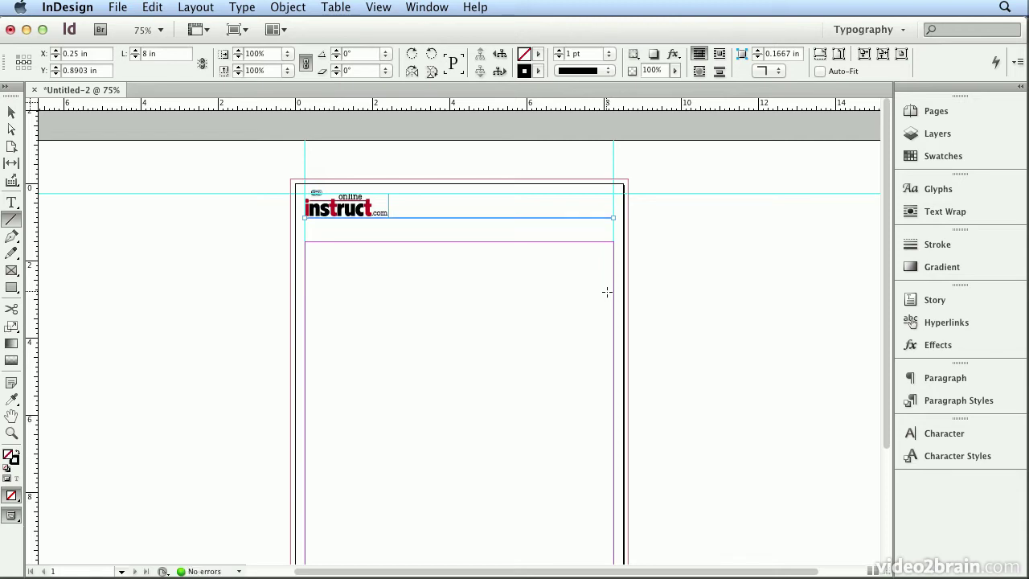
pyautogui.click(11, 113)
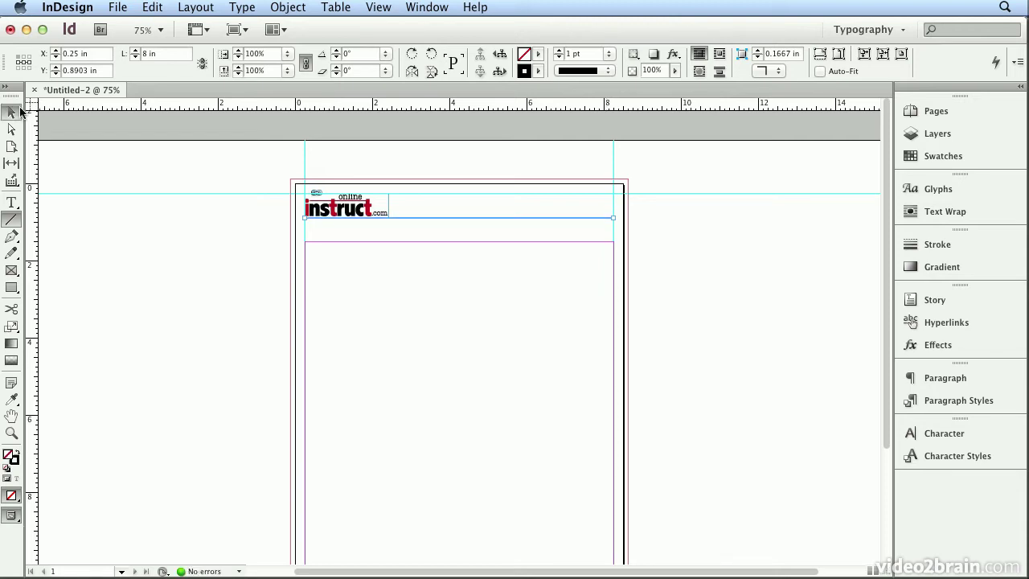
pyautogui.click(134, 170)
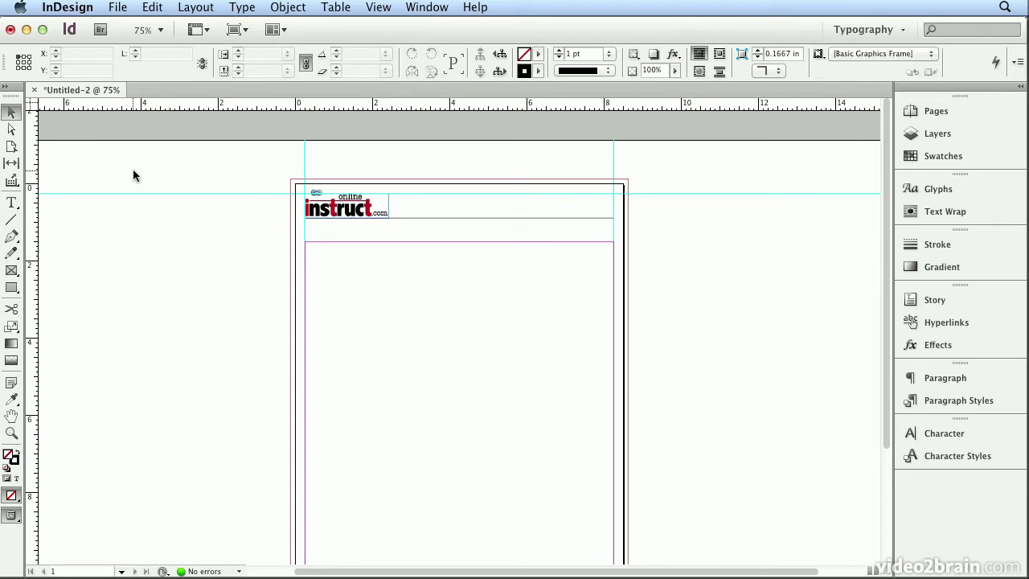
pyautogui.click(236, 31)
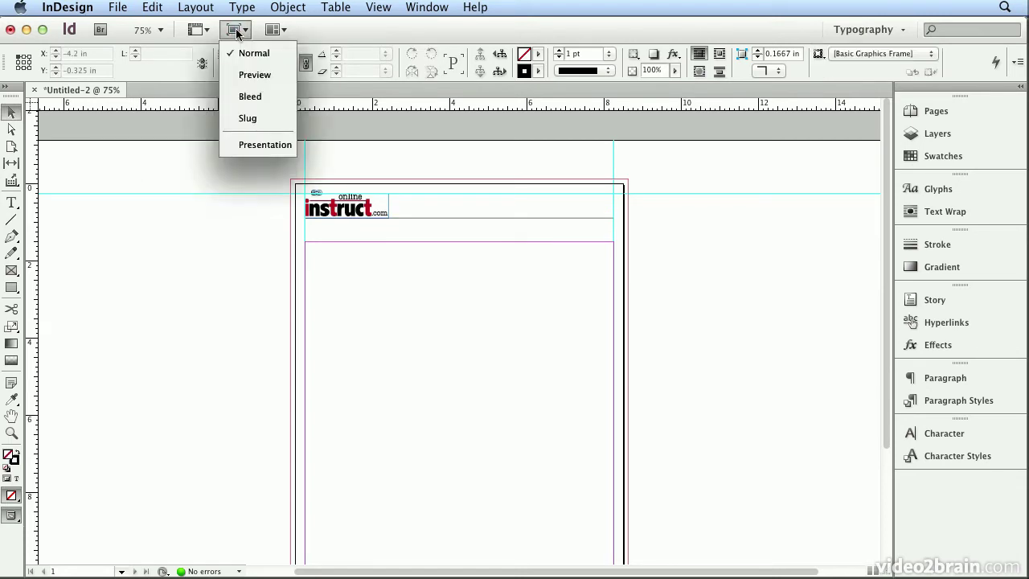
pyautogui.click(245, 79)
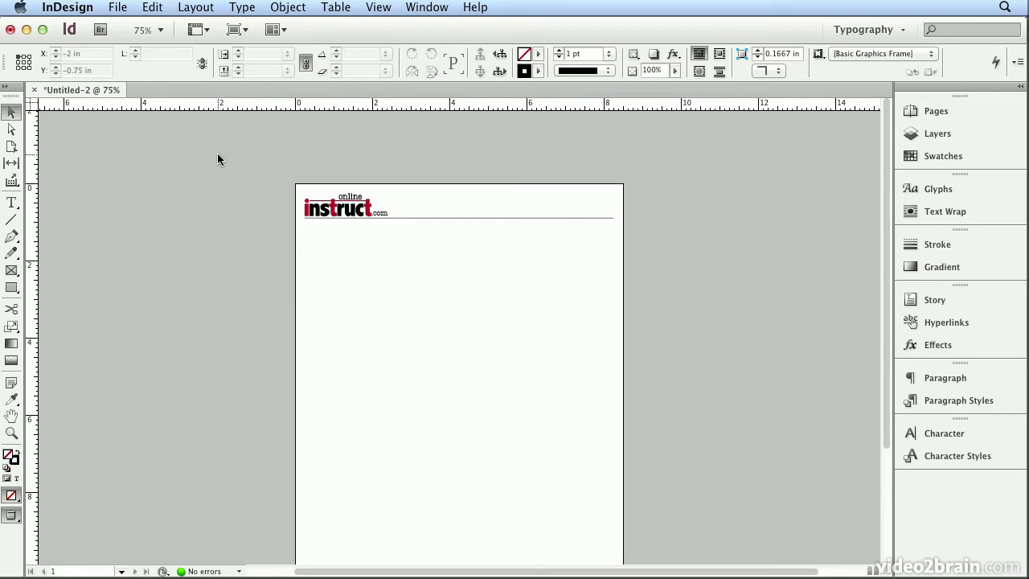
pyautogui.click(242, 31)
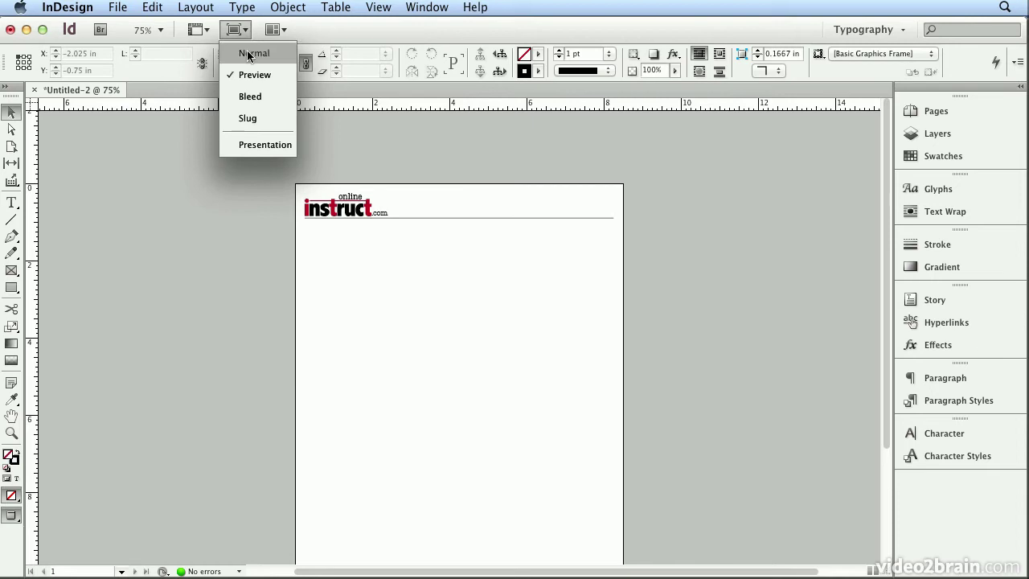
pyautogui.click(249, 54)
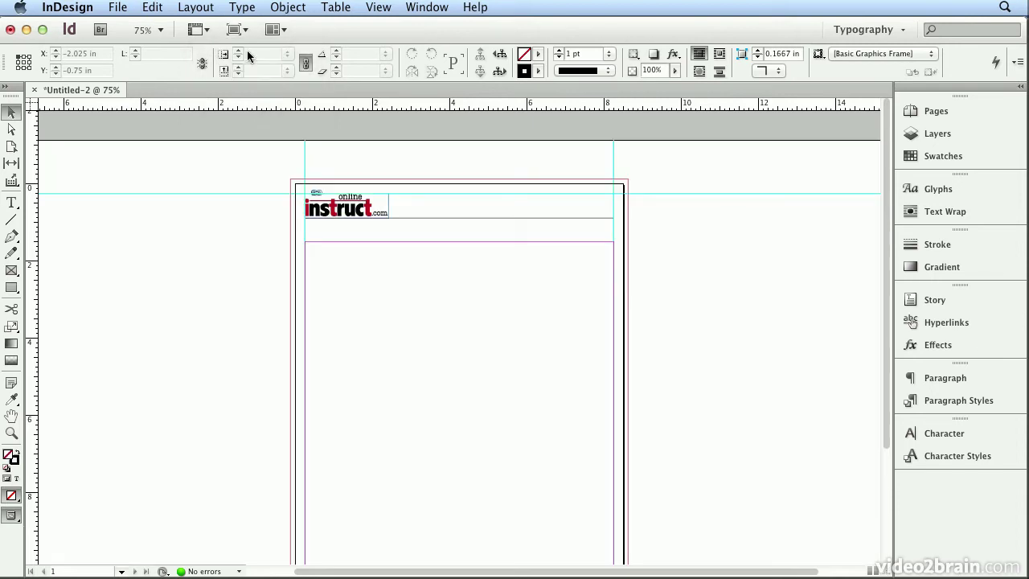
# Step: Draw a bottom-margin text frame and type 'onlineinstruct.com | live, online, 2-hour eClasses'
pyautogui.scroll(-5, 569, 236)
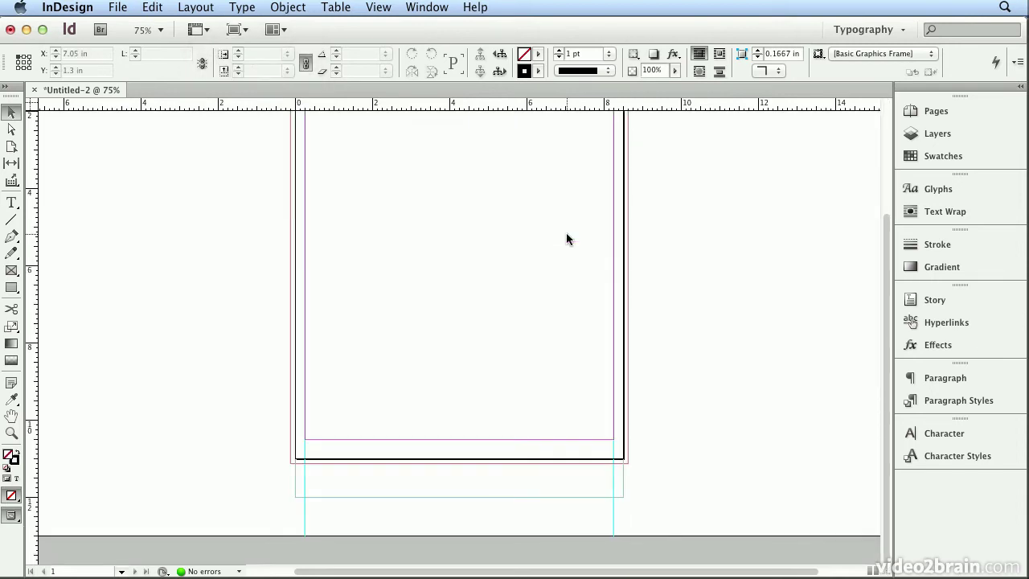
pyautogui.click(11, 203)
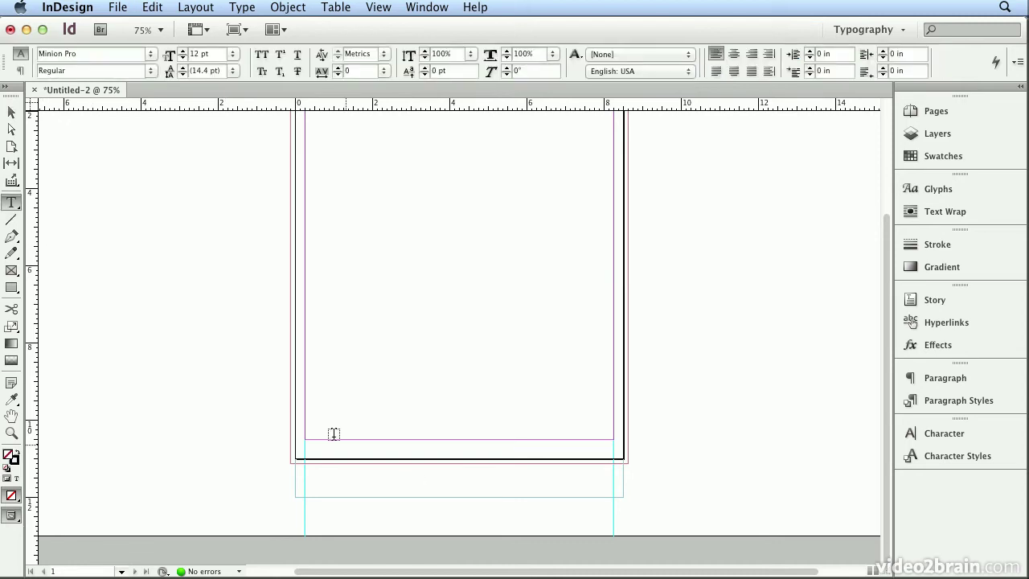
pyautogui.moveTo(306, 435); pyautogui.dragTo(613, 452)
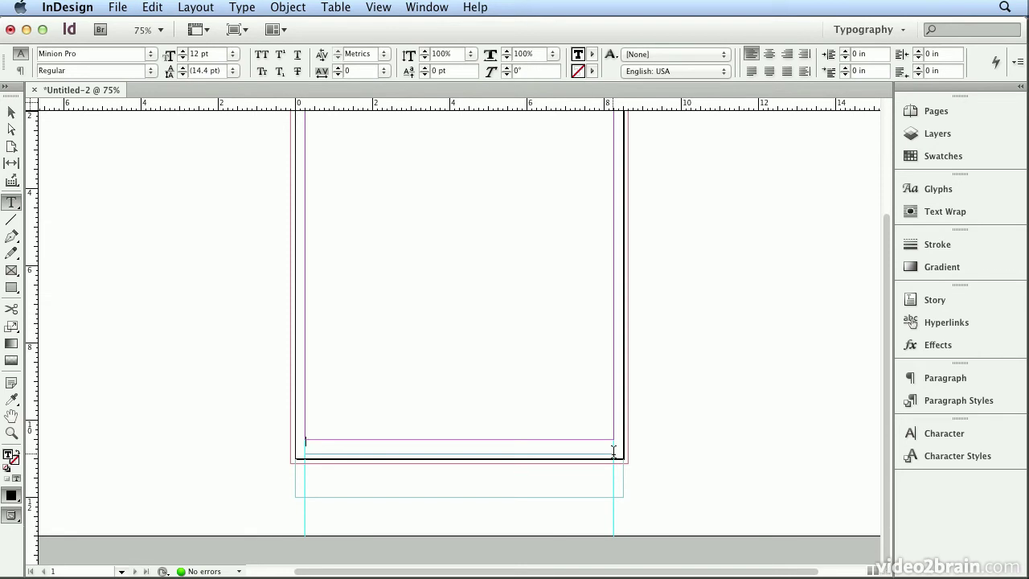
pyautogui.write('on')
pyautogui.press('super+equal')
pyautogui.press('super+equal')
pyautogui.press('super+equal')
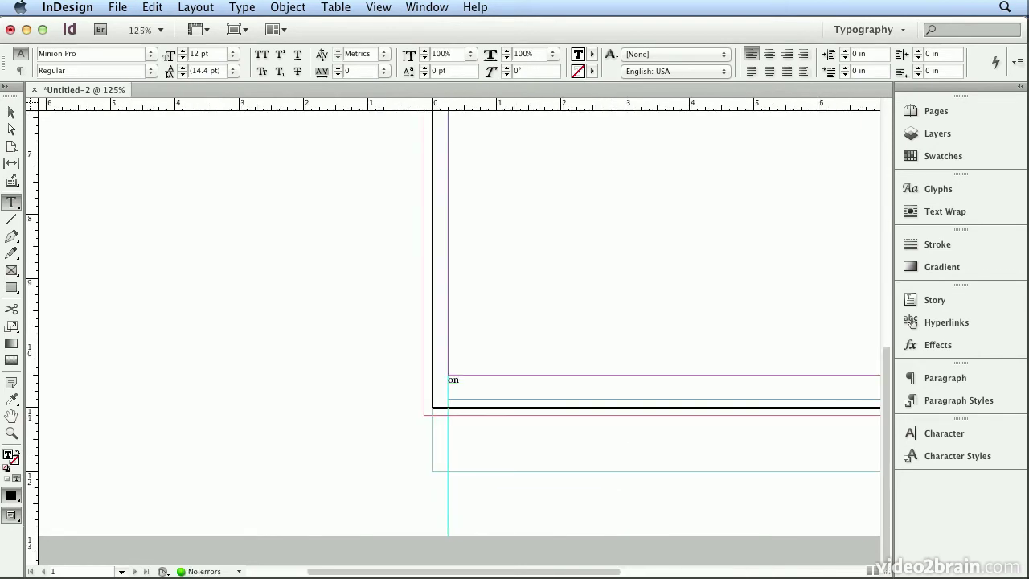
pyautogui.press('super+equal')
pyautogui.press('super+equal')
pyautogui.press('super+equal')
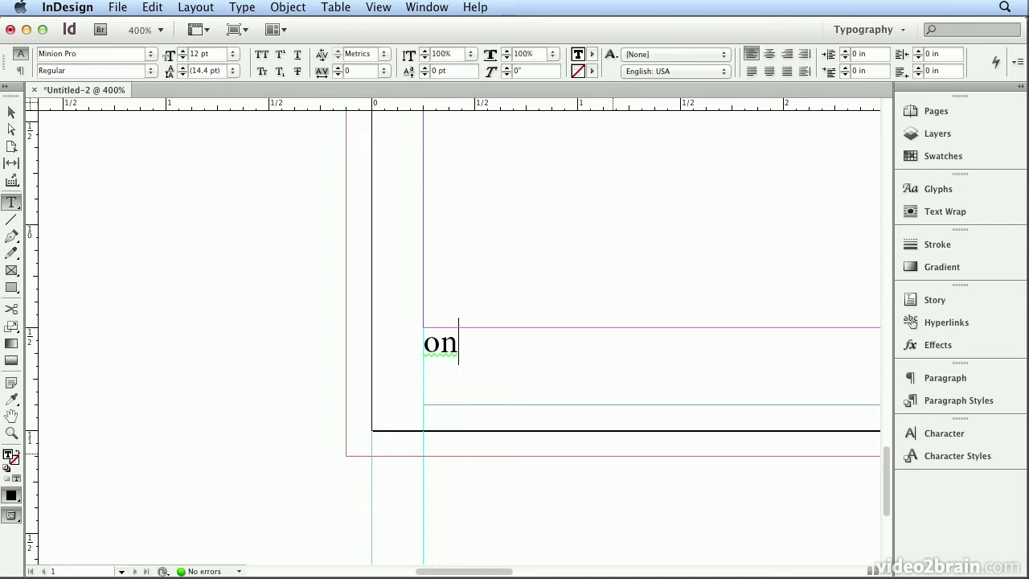
pyautogui.write('lineinstruct.com |')
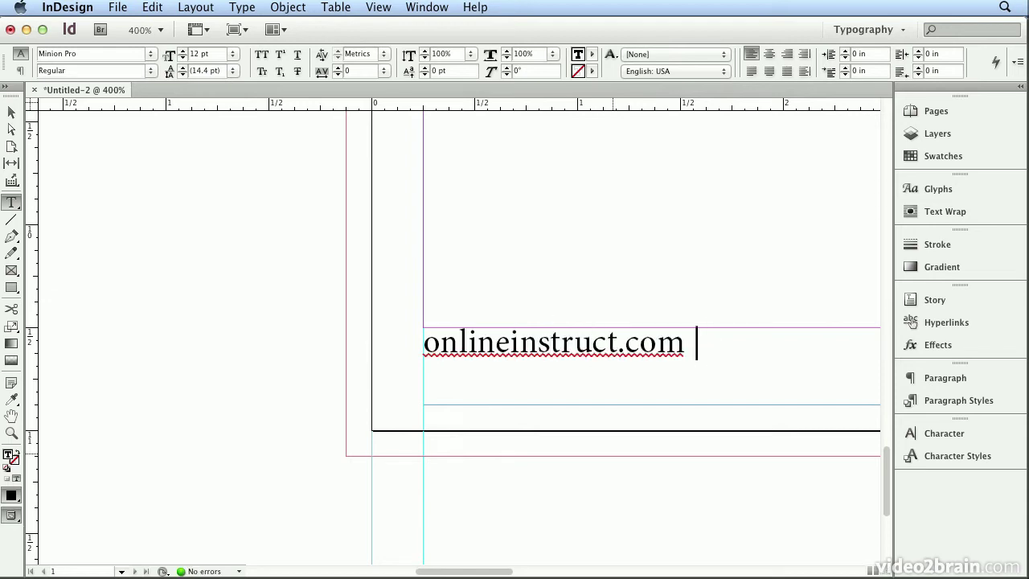
pyautogui.write(' live, online, 2-hour eClasses')
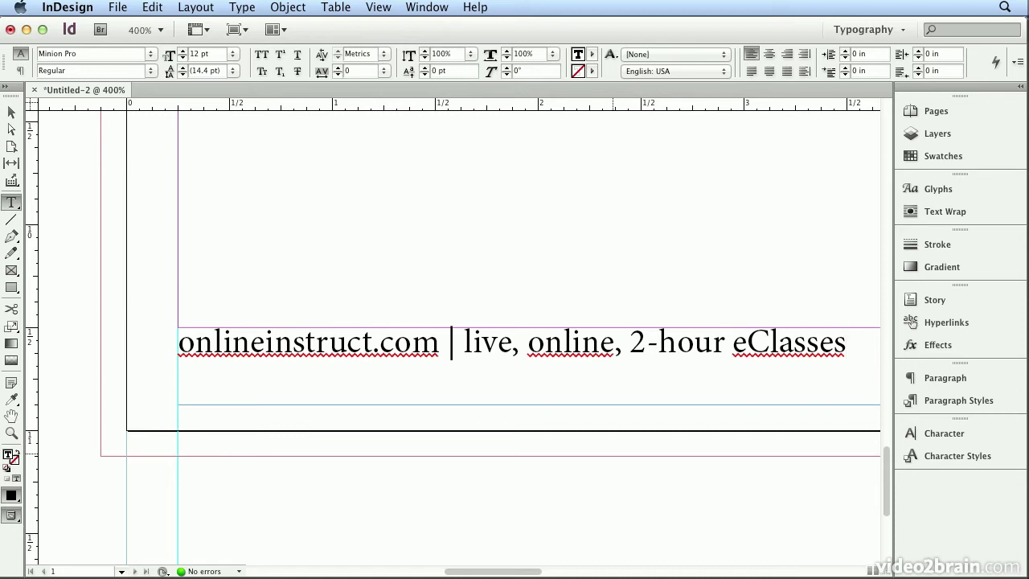
# Step: Select all the caption text and set it in Century Gothic with Optical kerning
pyautogui.press('super+a')
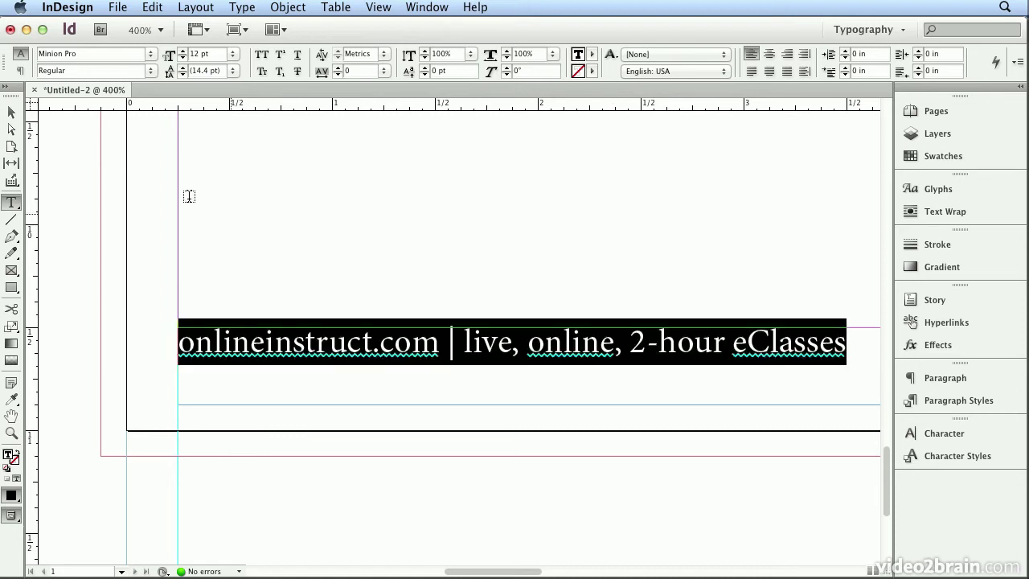
pyautogui.click(153, 7)
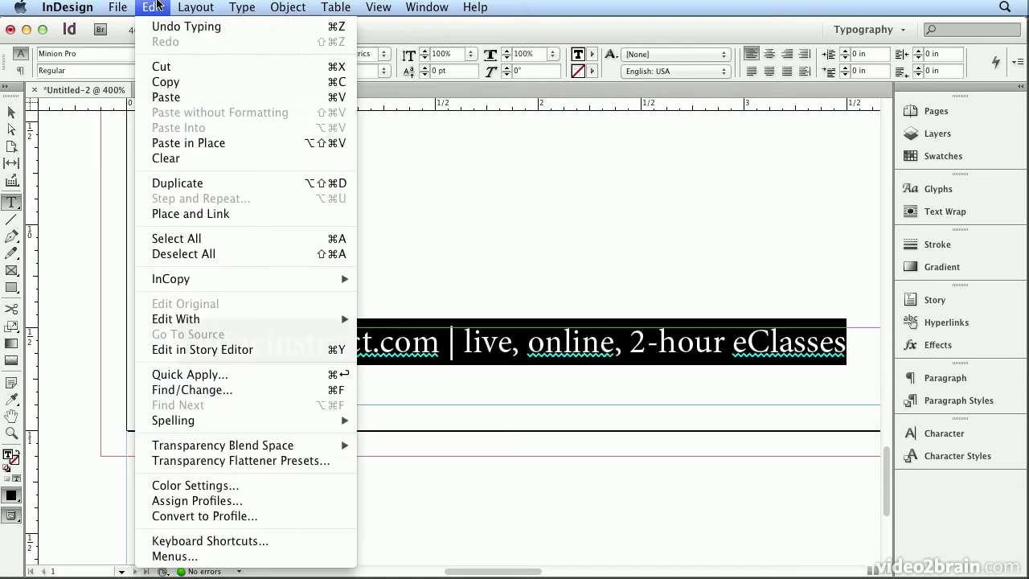
pyautogui.click(203, 245)
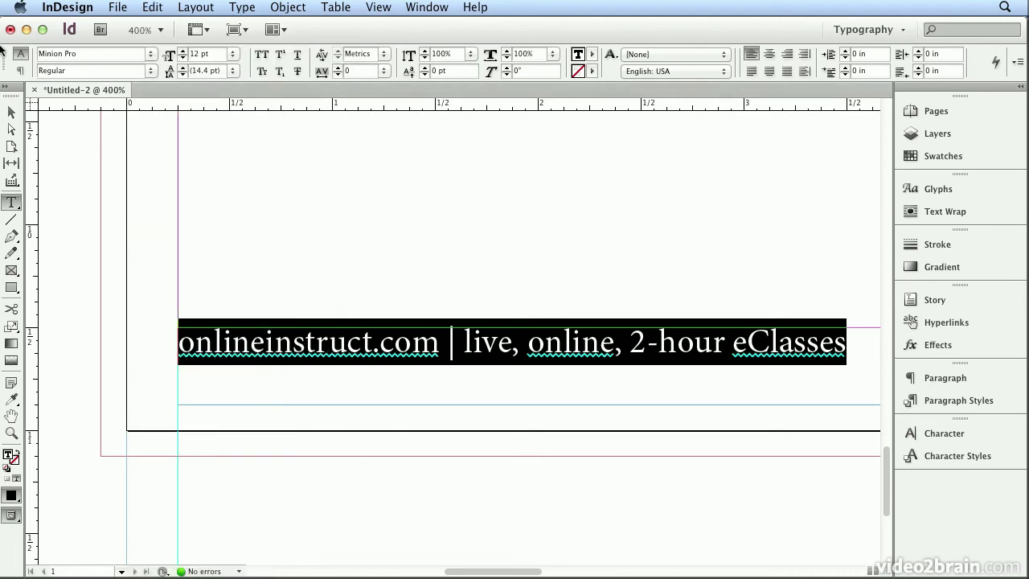
pyautogui.press('super+6')
pyautogui.write('Century Gothic')
pyautogui.press('Return')
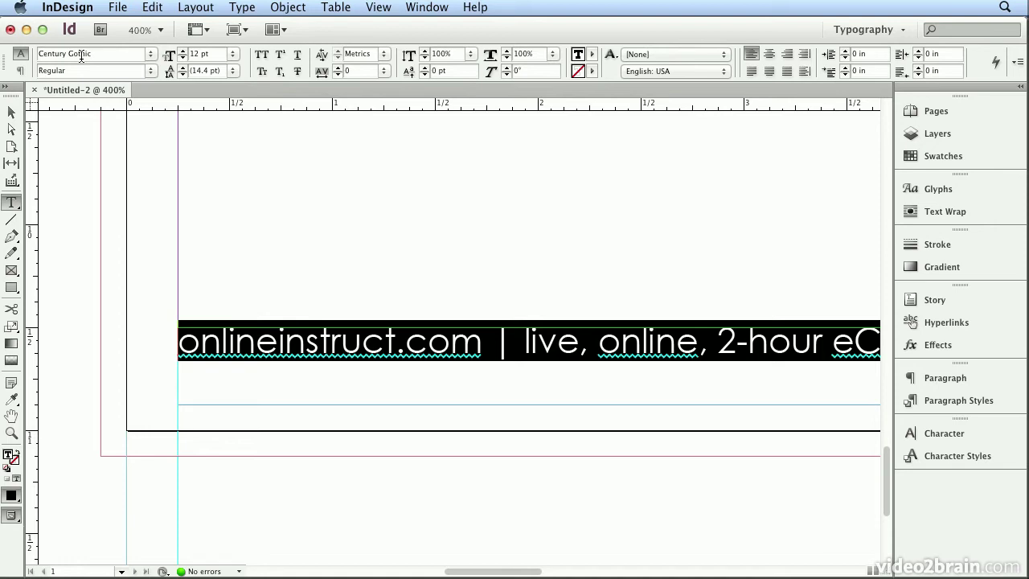
pyautogui.click(385, 54)
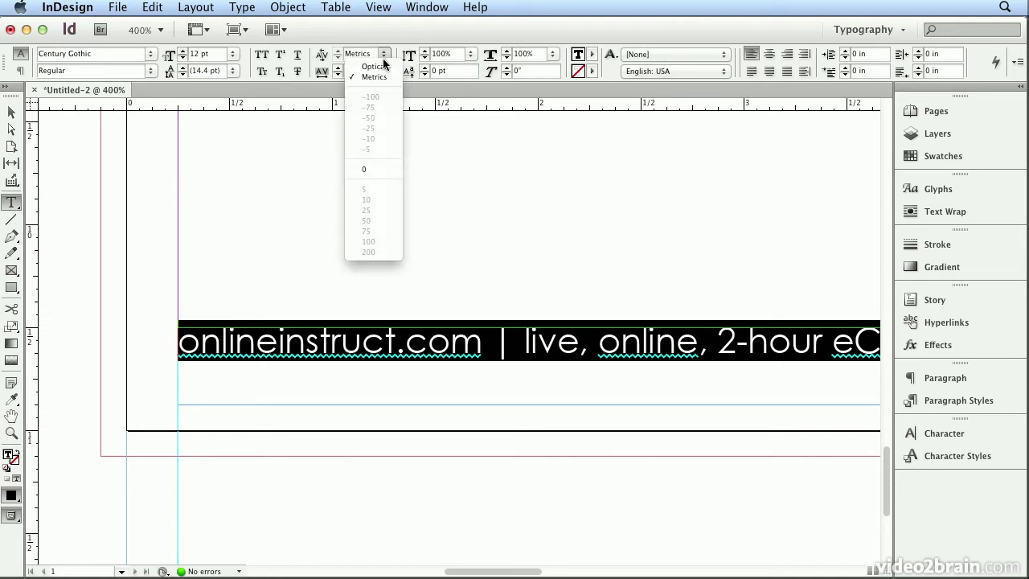
pyautogui.click(376, 66)
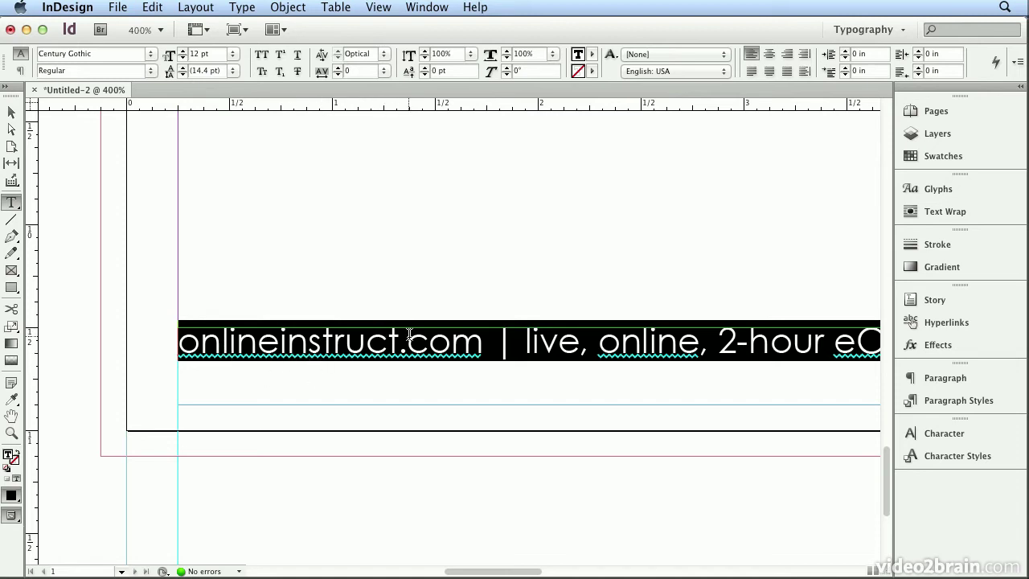
# Step: Add the flagged web address onlineinstruct.com to the user dictionary
pyautogui.click(322, 337)
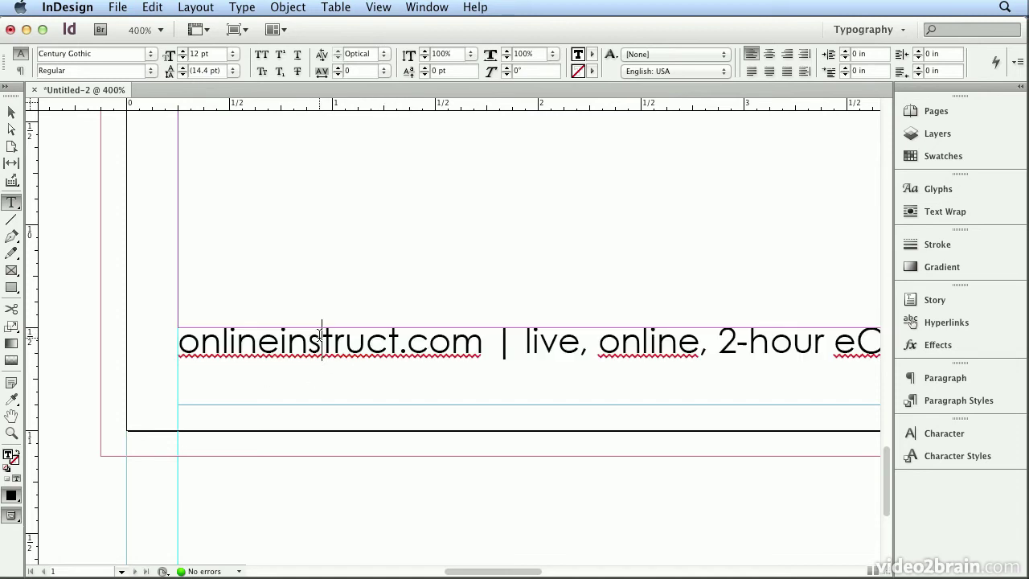
pyautogui.click(150, 8)
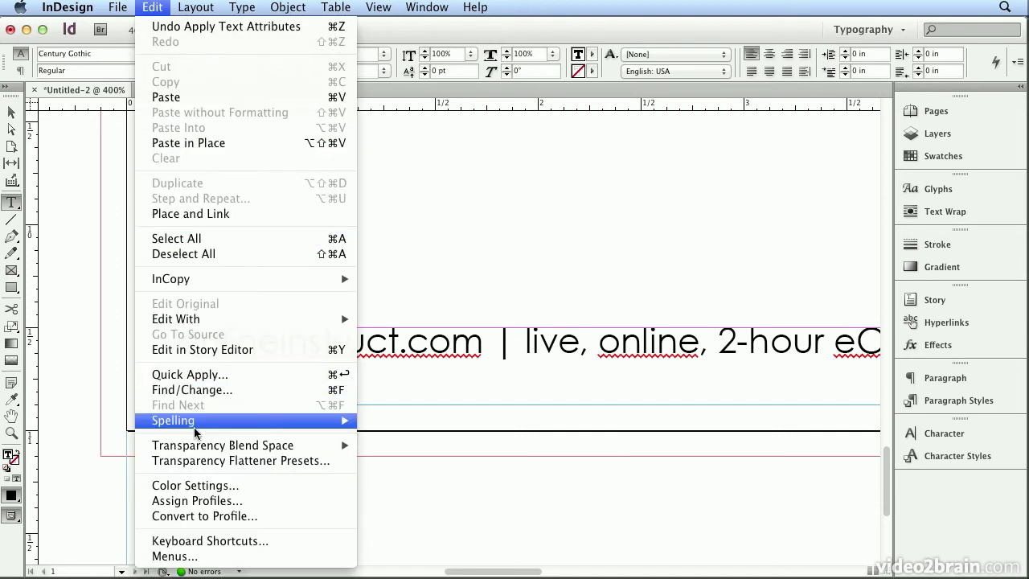
pyautogui.moveTo(196, 429)
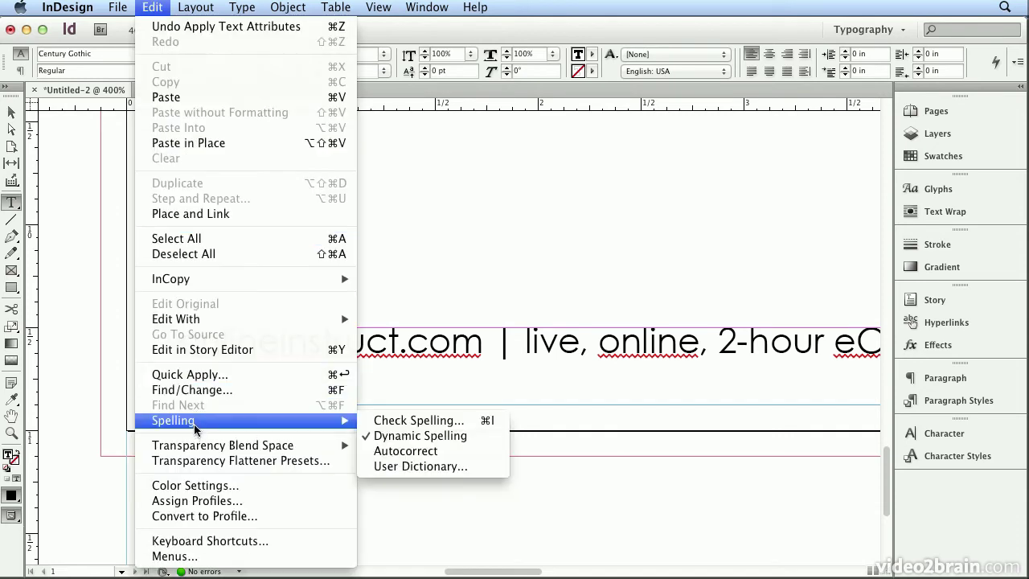
pyautogui.press('Escape')
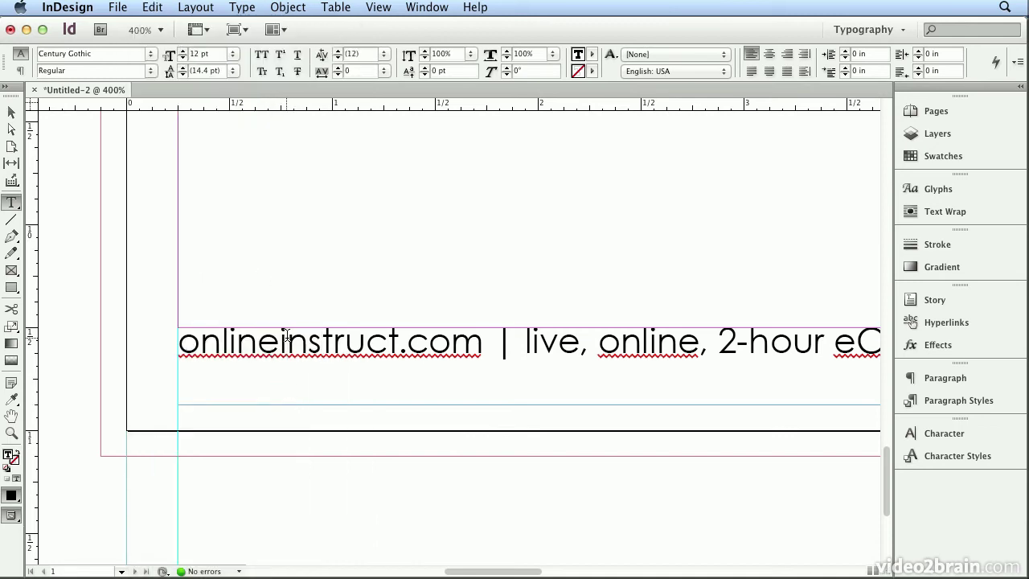
pyautogui.rightClick(287, 338)
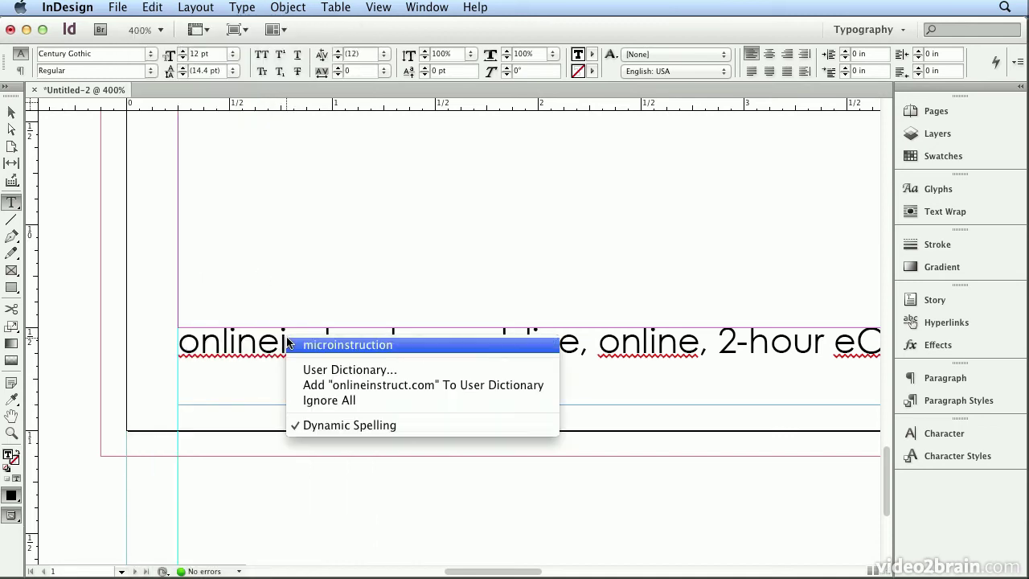
pyautogui.click(305, 384)
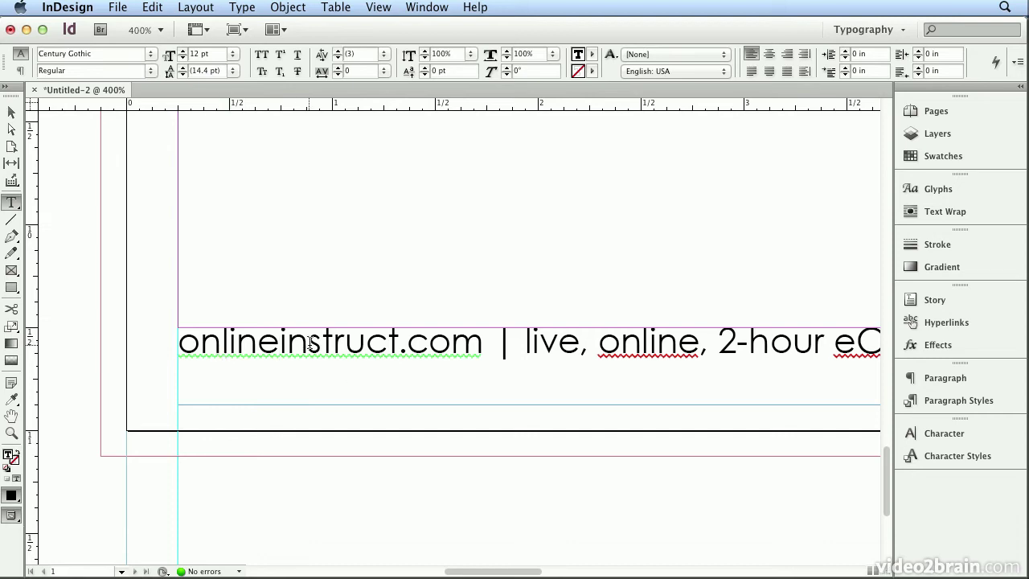
# Step: Replace 'online' with 'on-line' and add 'eClasses' to the user dictionary
pyautogui.click(649, 344)
pyautogui.rightClick(647, 347)
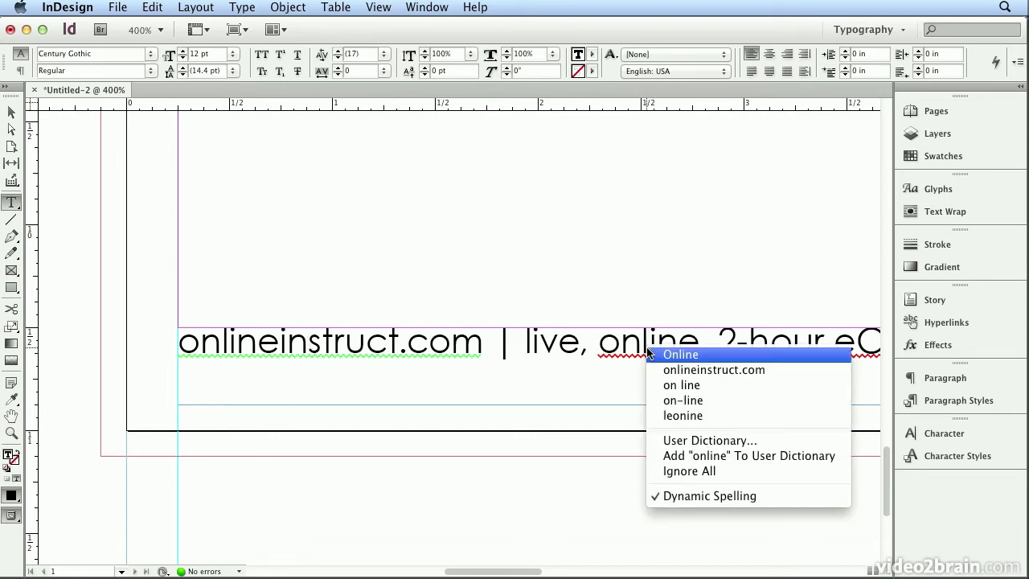
pyautogui.click(682, 399)
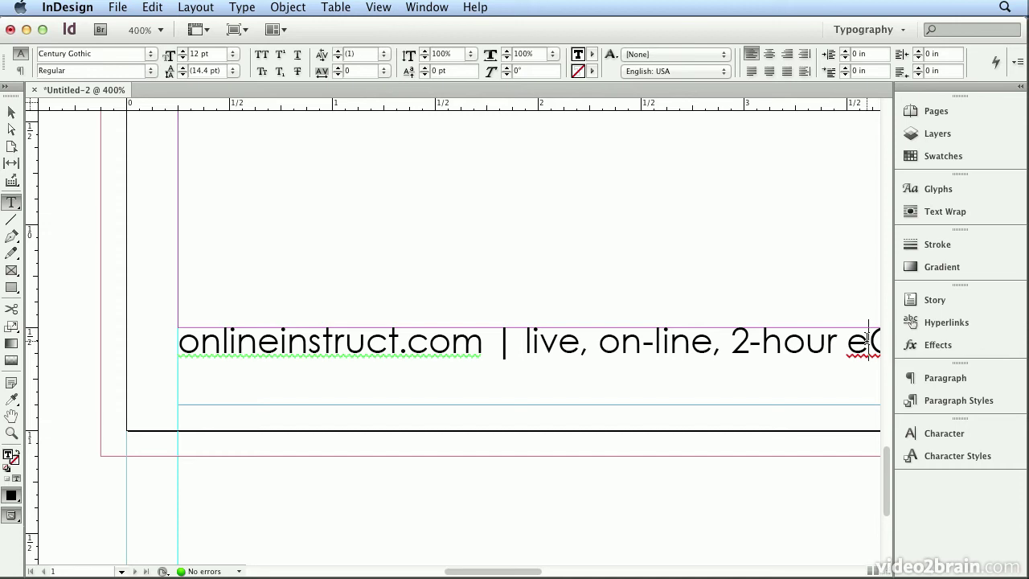
pyautogui.hscroll(5, 868, 339)
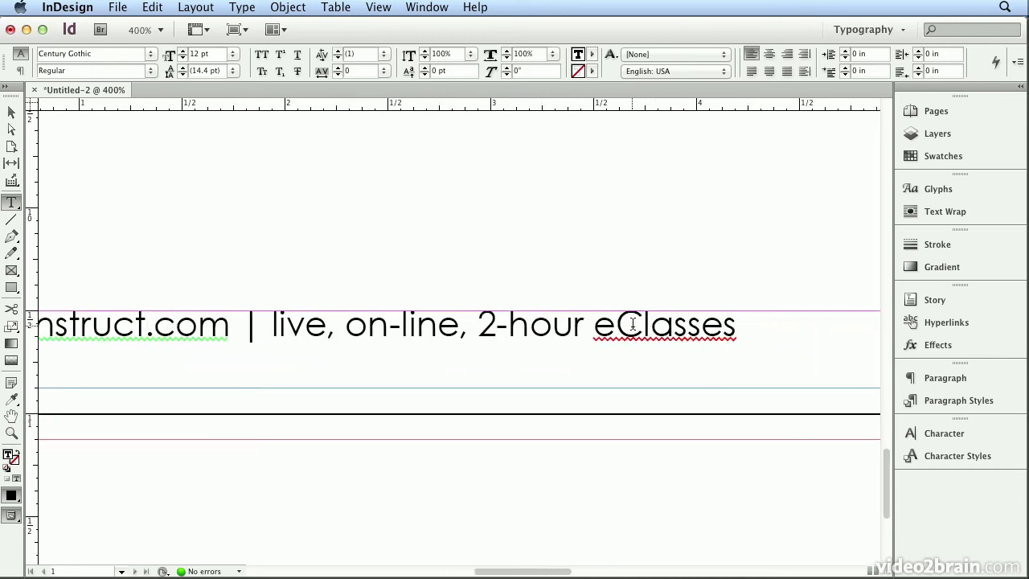
pyautogui.rightClick(633, 323)
pyautogui.click(664, 466)
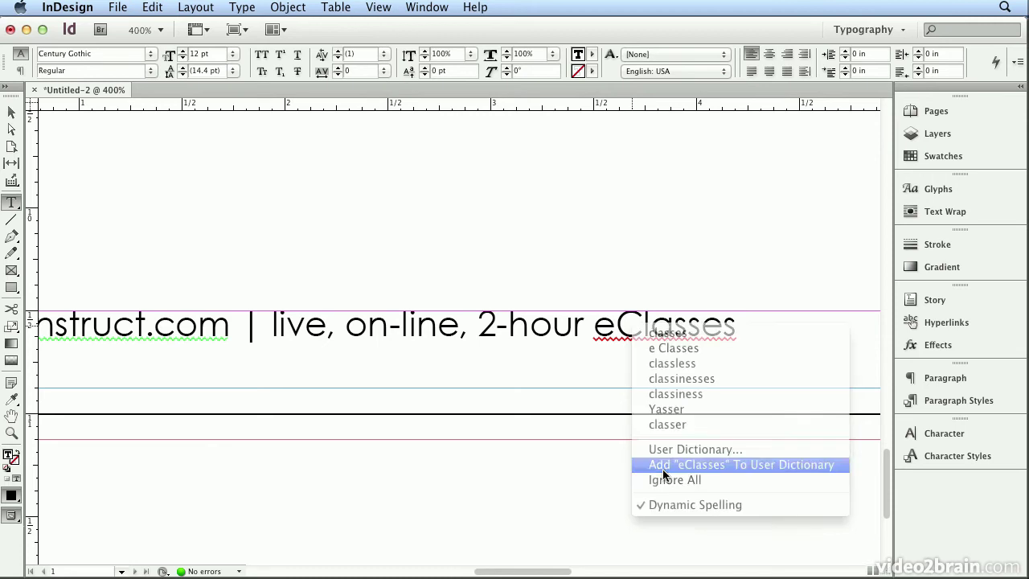
# Step: Center the caption line and give all its text a 50% tint of Black
pyautogui.click(773, 56)
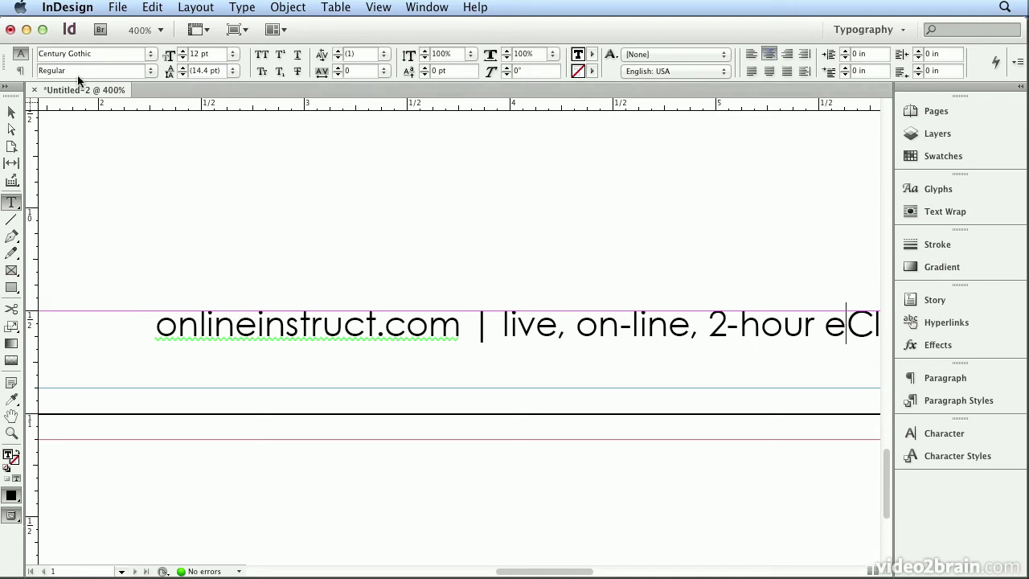
pyautogui.click(18, 72)
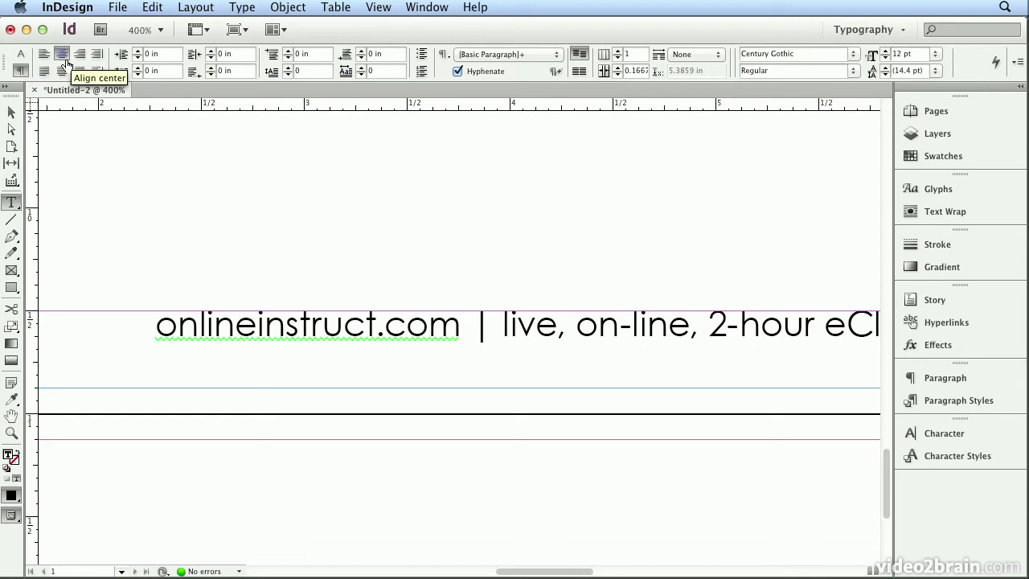
pyautogui.press('super+a')
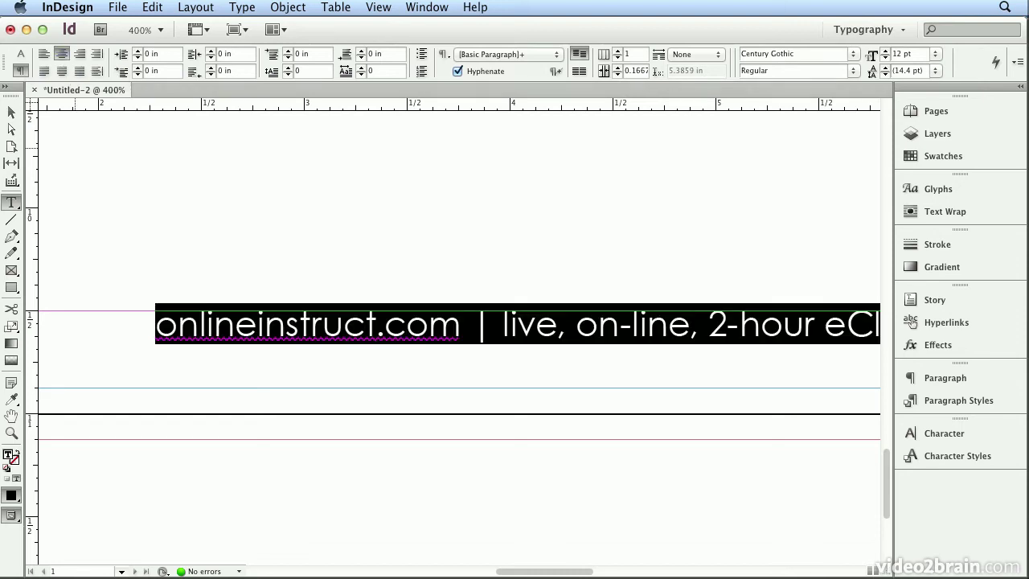
pyautogui.click(983, 160)
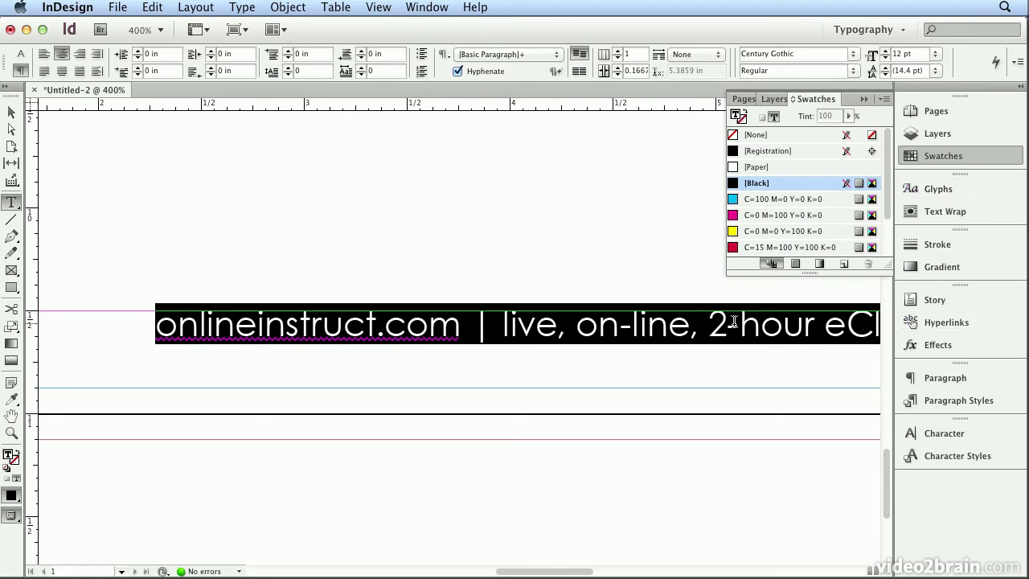
pyautogui.doubleClick(825, 115)
pyautogui.write('50')
pyautogui.press('Return')
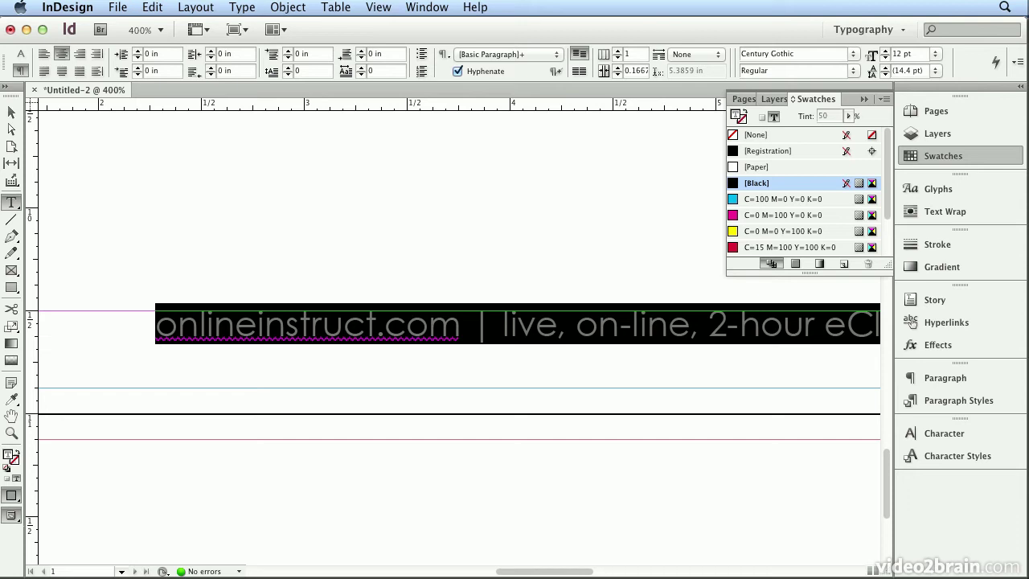
# Step: Fit the page in the window and set the caption font size to 9 pt
pyautogui.click(378, 7)
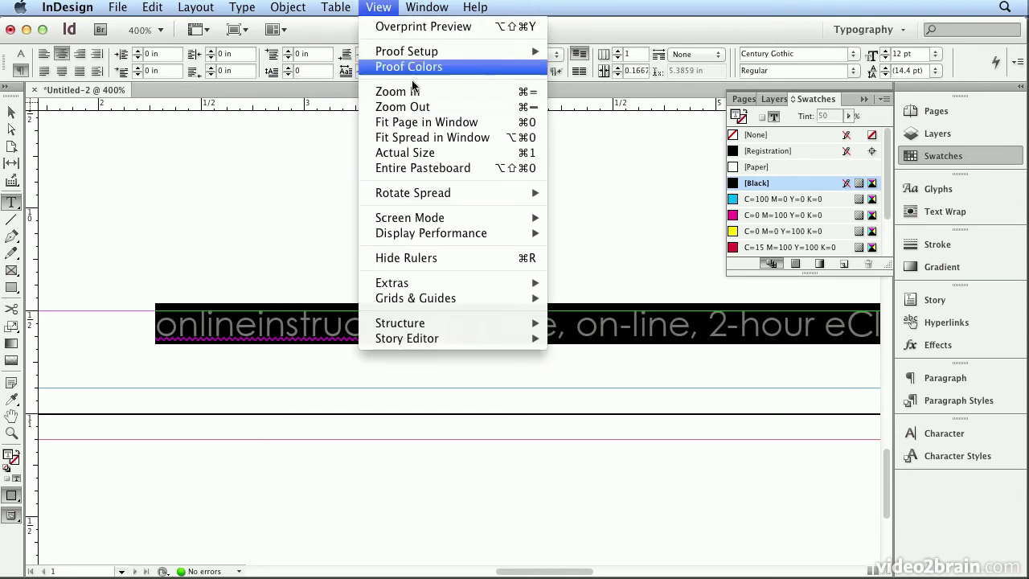
pyautogui.click(414, 122)
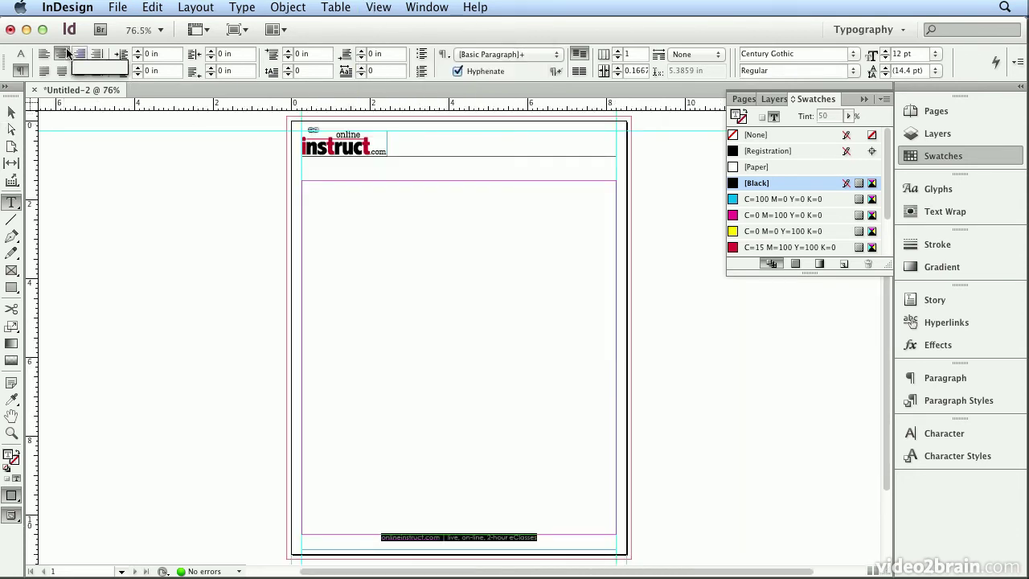
pyautogui.click(21, 53)
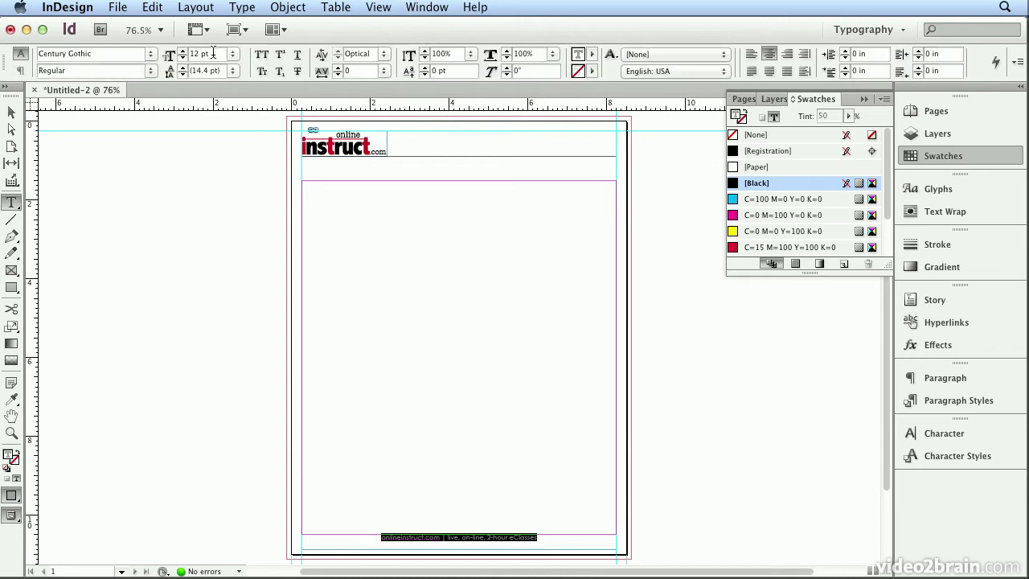
pyautogui.click(161, 49)
pyautogui.write('9')
pyautogui.press('Return')
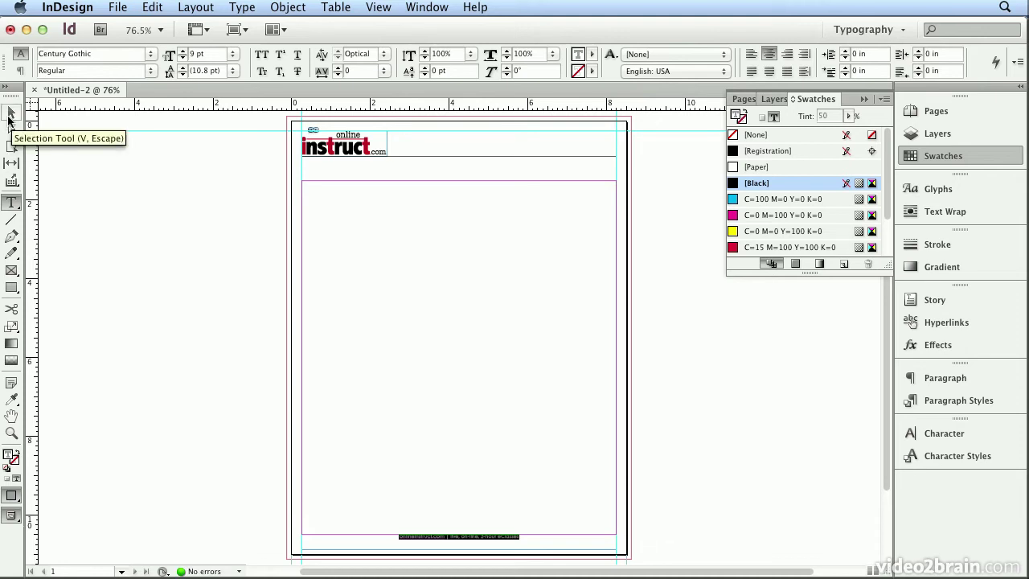
# Step: Make the caption frame 0.25 in tall and align its text to the frame bottom
pyautogui.click(10, 116)
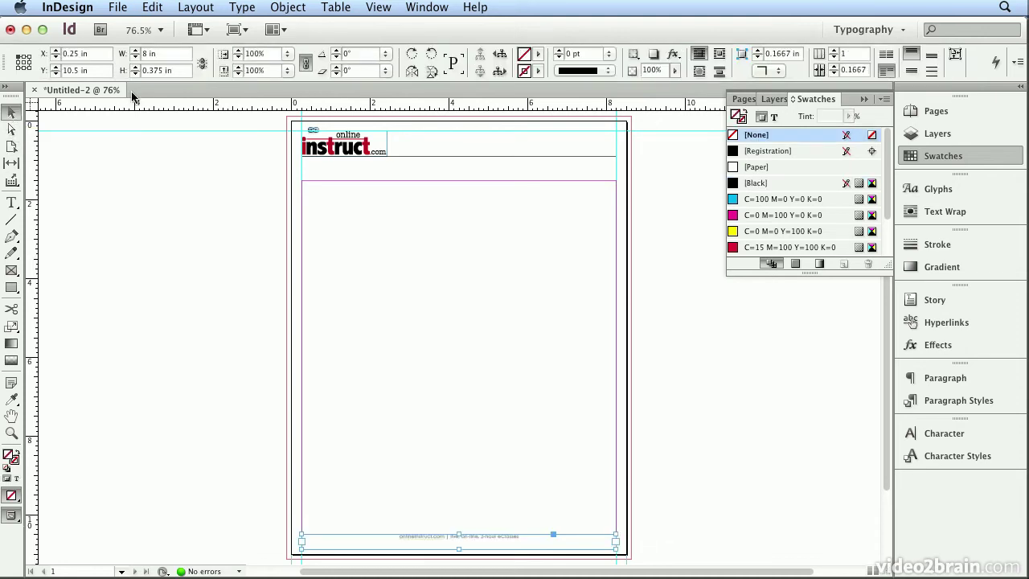
pyautogui.doubleClick(147, 70)
pyautogui.write('0.25')
pyautogui.press('Return')
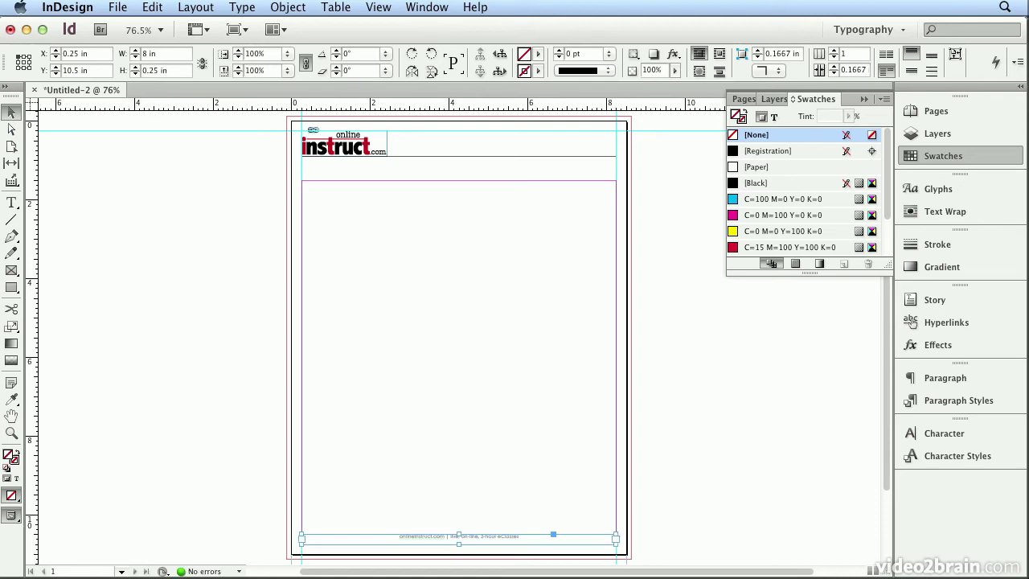
pyautogui.click(929, 63)
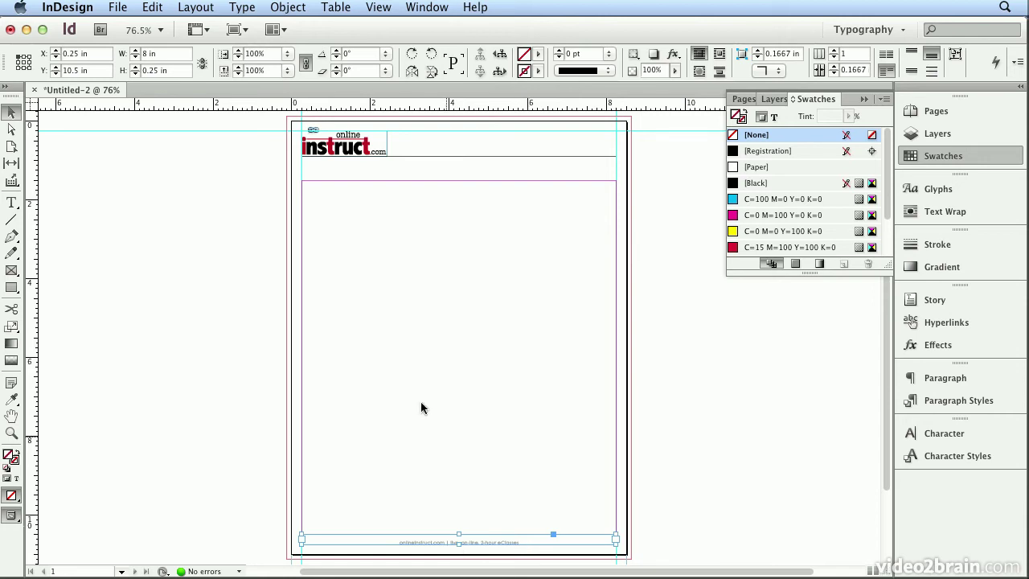
# Step: Open the footer frame's Text Frame Options and show its vertical justification choices to confirm Bottom
pyautogui.click(275, 7)
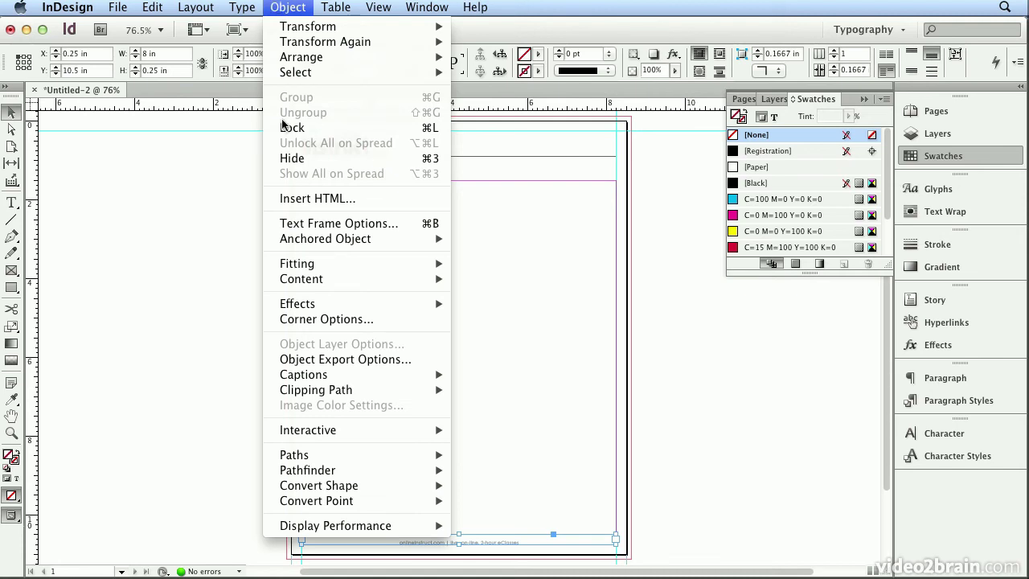
pyautogui.click(287, 224)
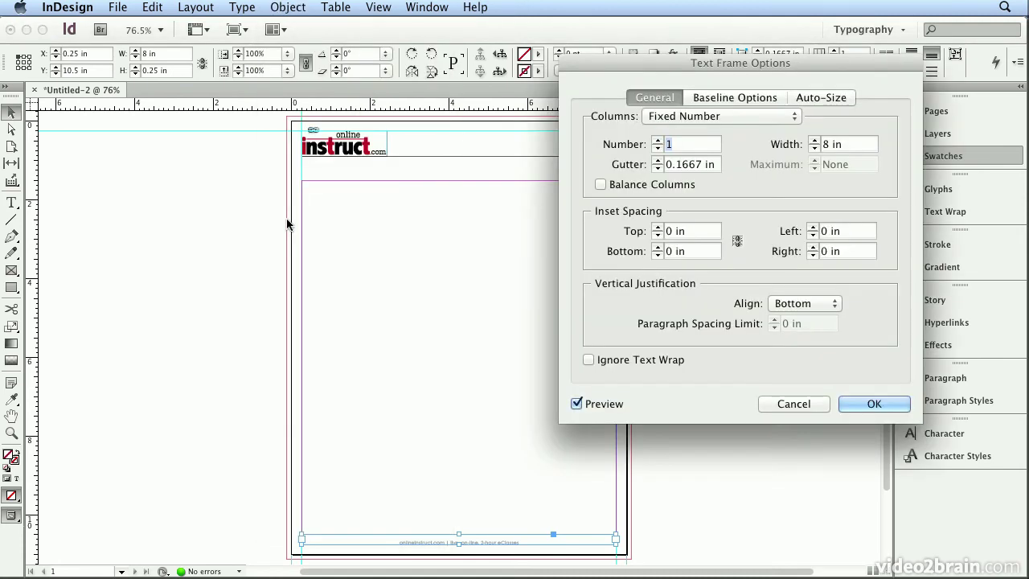
pyautogui.click(795, 302)
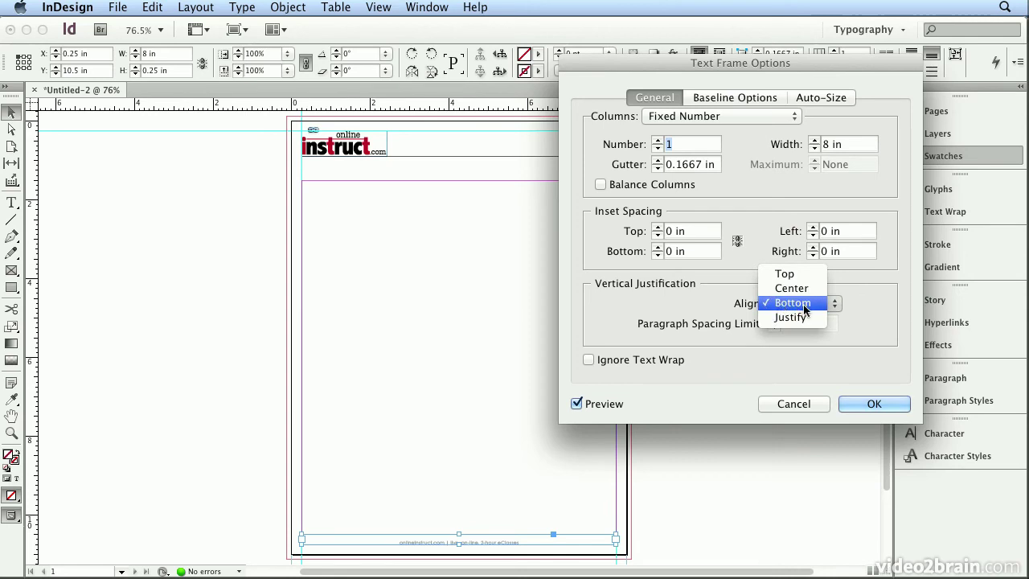
# Step: Keep Bottom alignment, then draw a horizontal rule above the footer caption
pyautogui.click(804, 308)
pyautogui.click(874, 404)
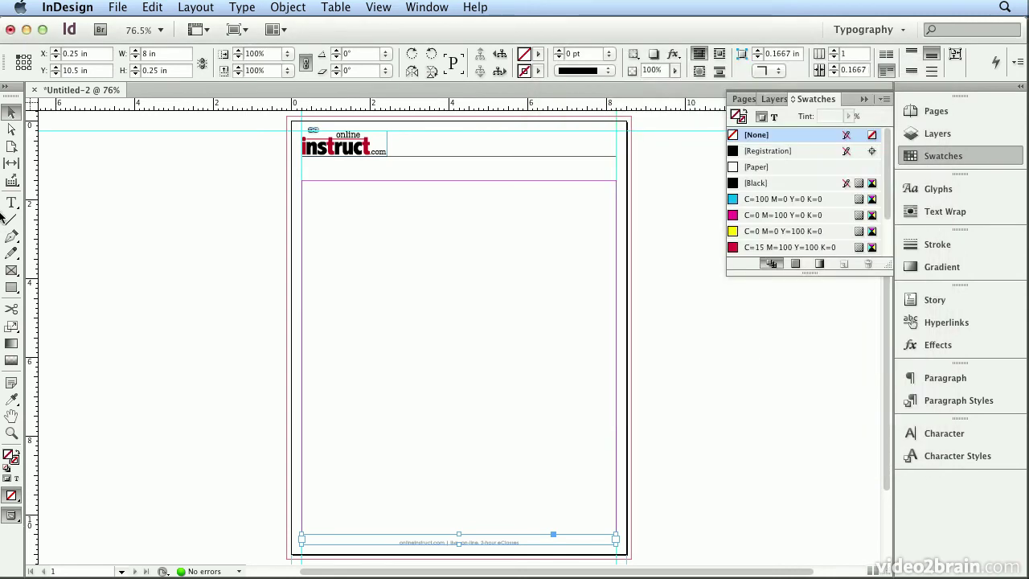
pyautogui.click(11, 219)
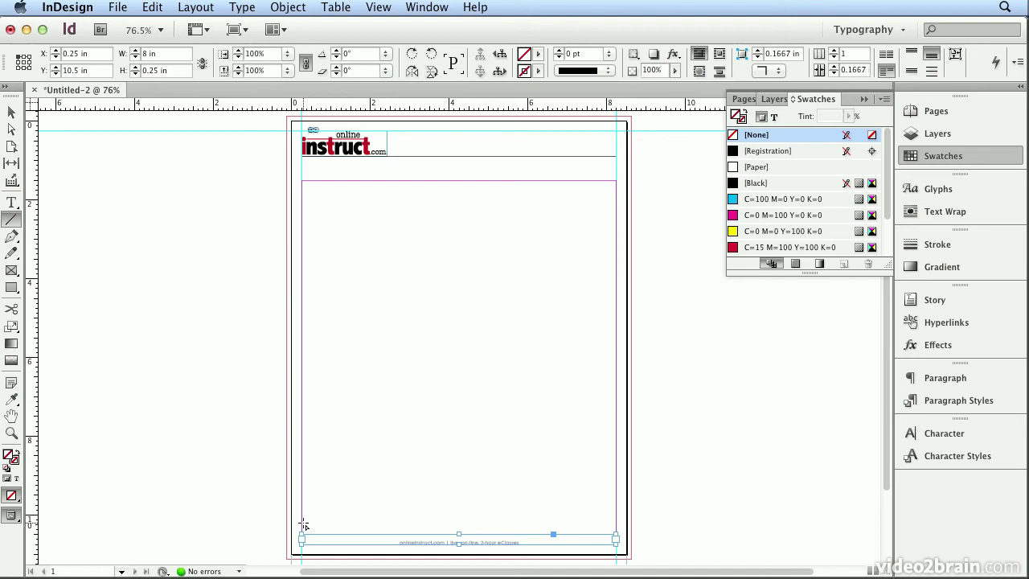
pyautogui.moveTo(304, 526); pyautogui.dragTo(588, 513)
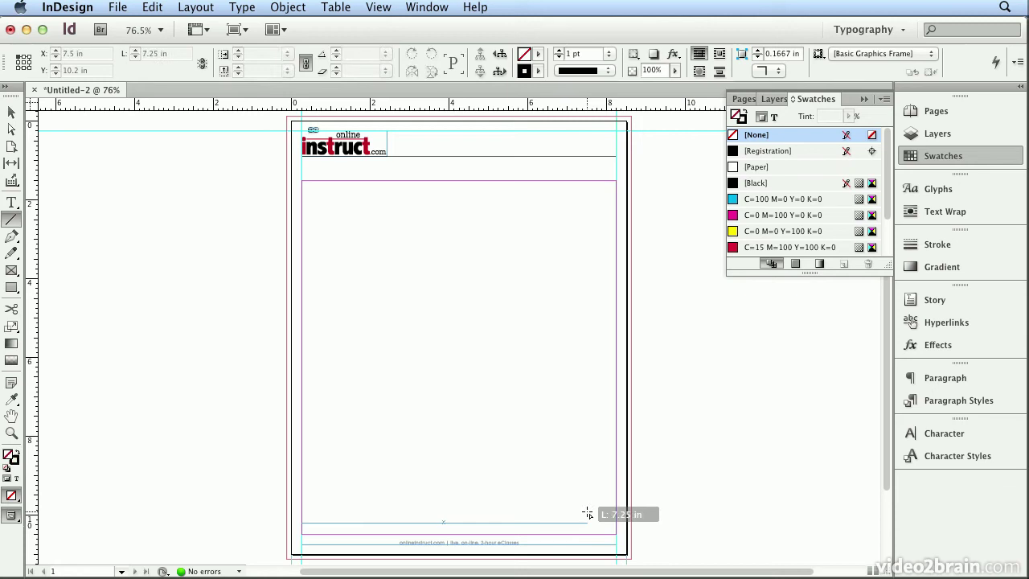
pyautogui.moveTo(588, 513); pyautogui.dragTo(577, 515)
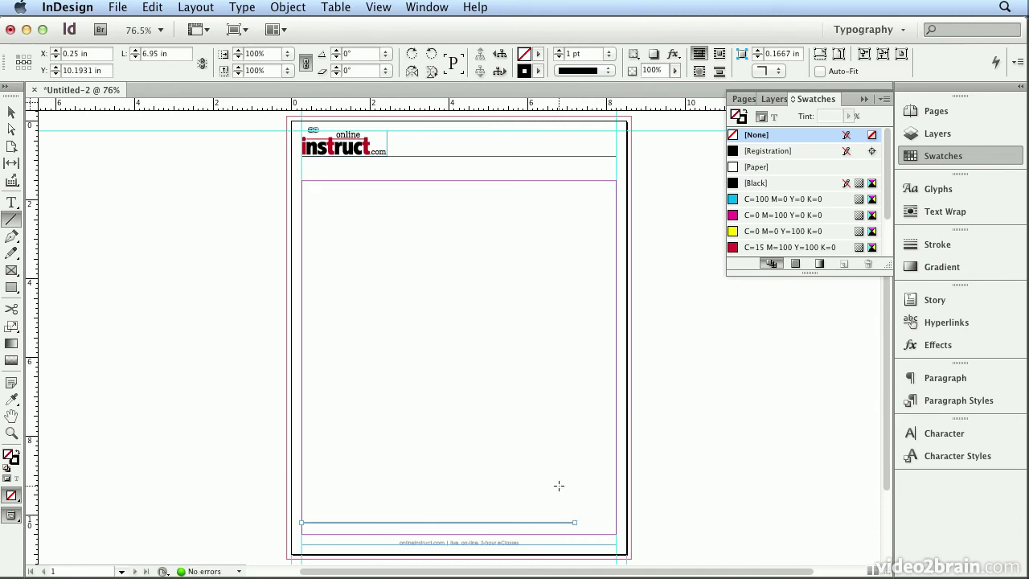
# Step: Give the rule a Black stroke at 50% tint
pyautogui.click(744, 121)
pyautogui.click(760, 183)
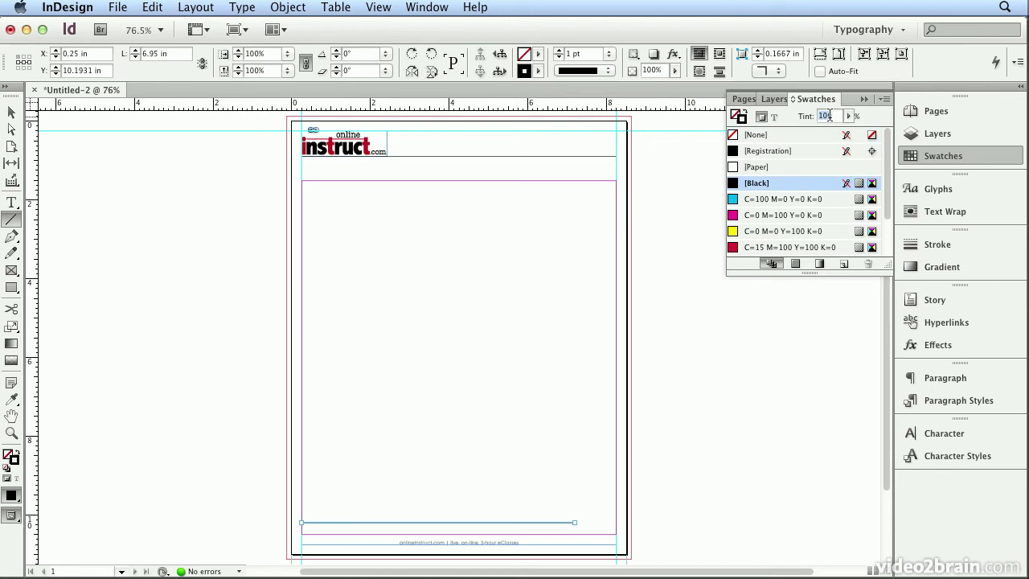
pyautogui.write('50')
pyautogui.press('Return')
# Step: Move the gray rule down to sit just above the footer caption
pyautogui.click(17, 117)
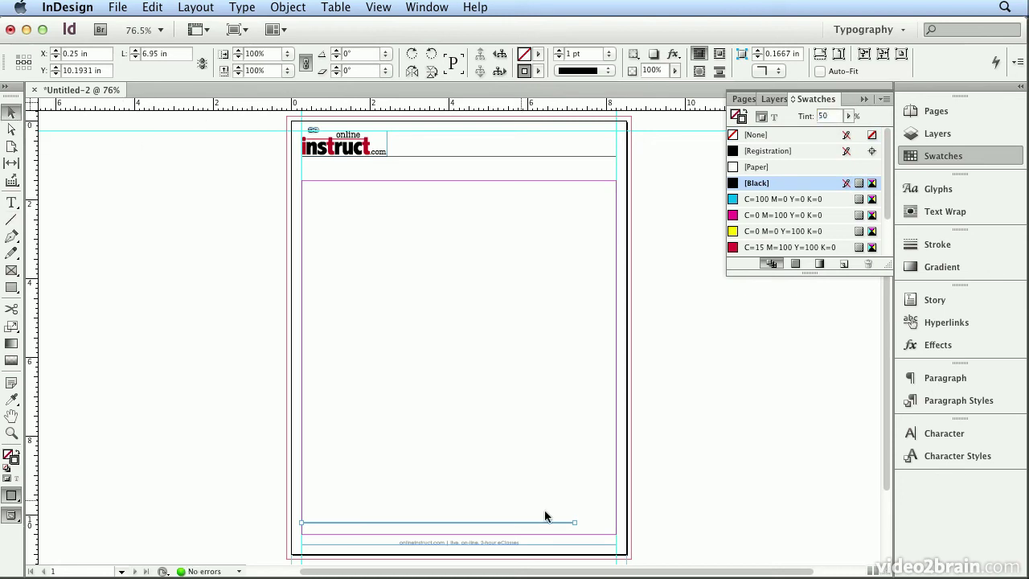
pyautogui.moveTo(451, 522); pyautogui.dragTo(471, 537)
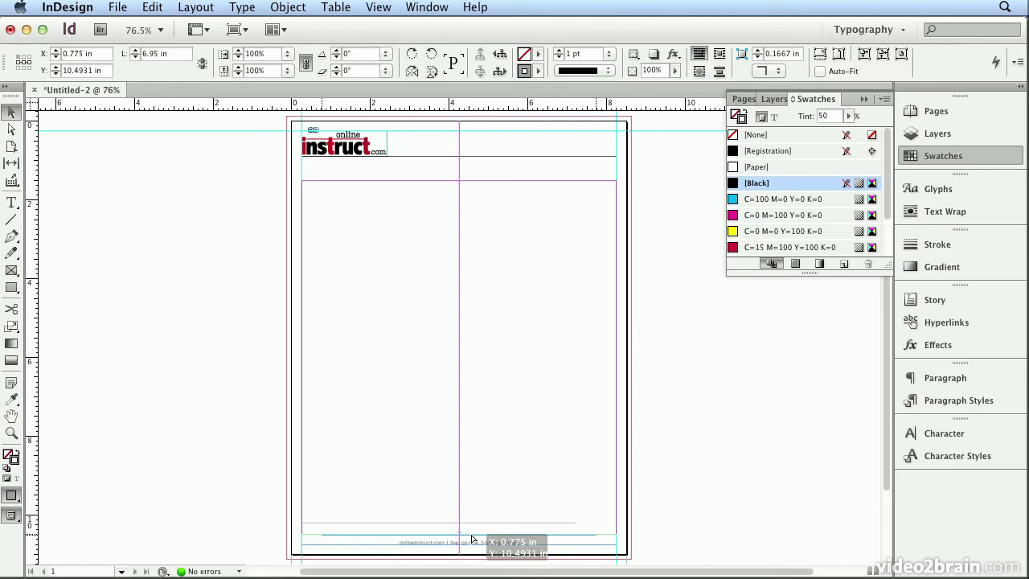
pyautogui.moveTo(471, 534); pyautogui.dragTo(471, 535)
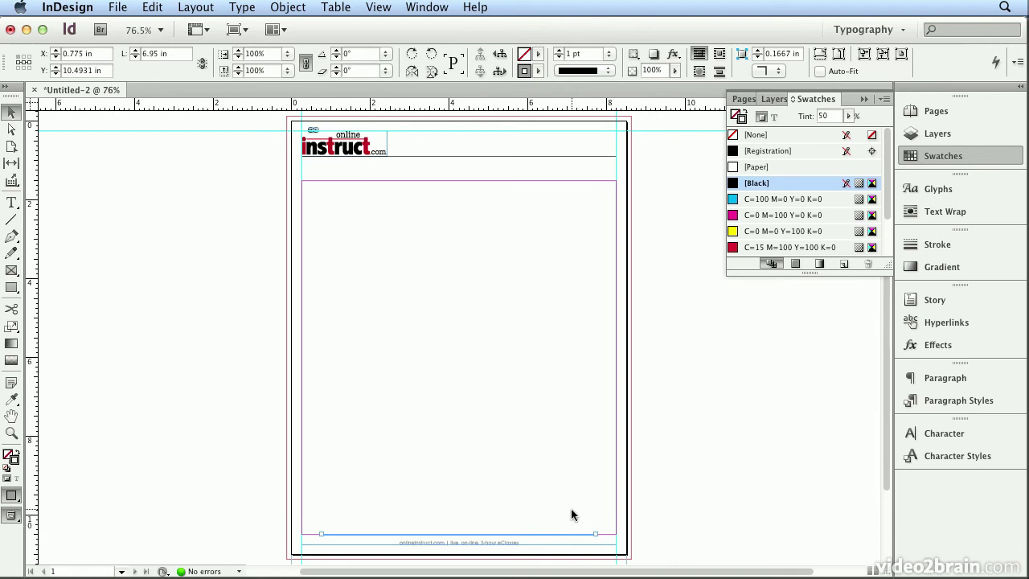
pyautogui.press('Down')
pyautogui.press('Down')
pyautogui.press('Down')
pyautogui.press('Down')
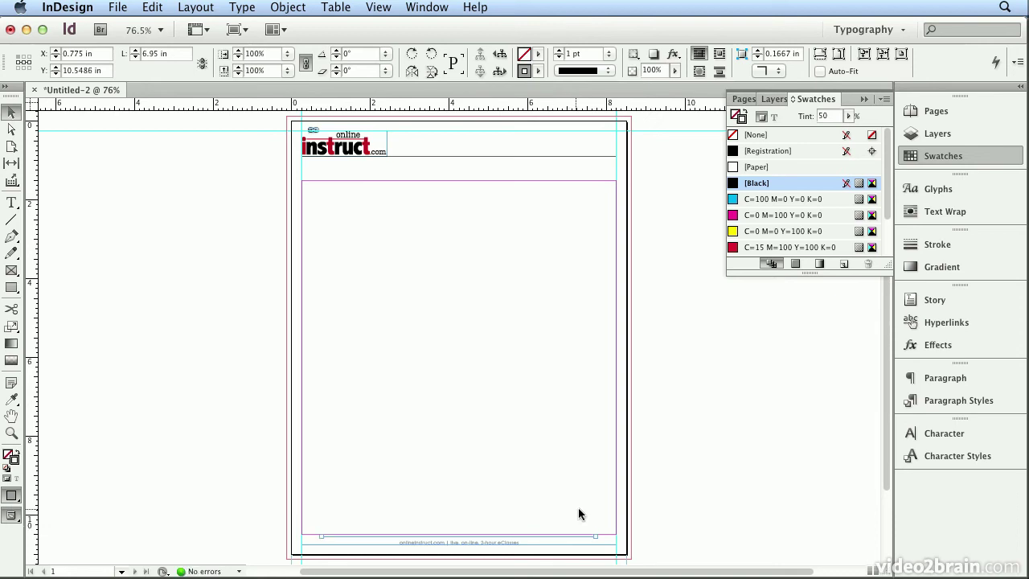
# Step: Nudge the header rule down to Y 0.9181 in, checking it in Preview mode
pyautogui.click(705, 496)
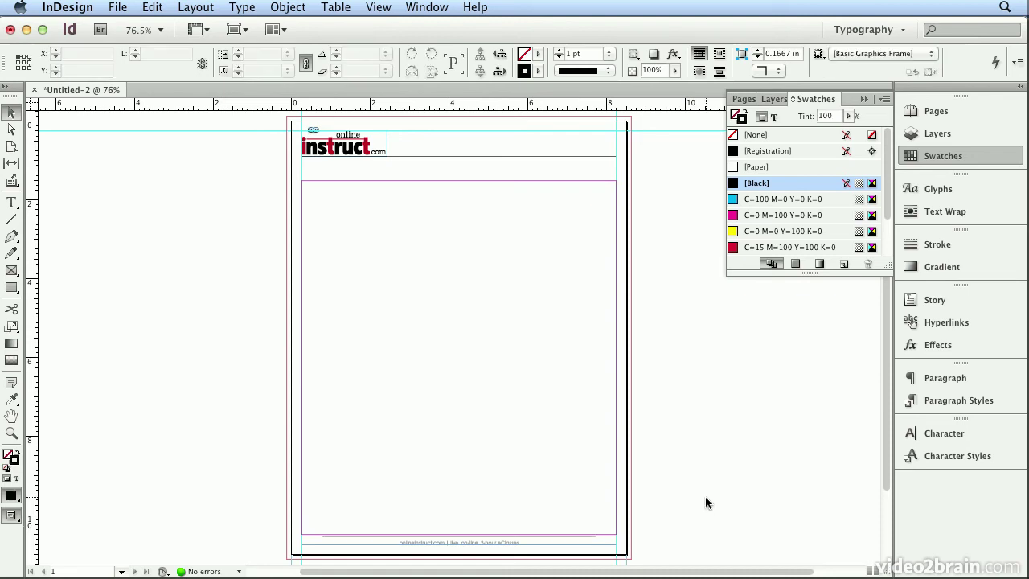
pyautogui.press('w')
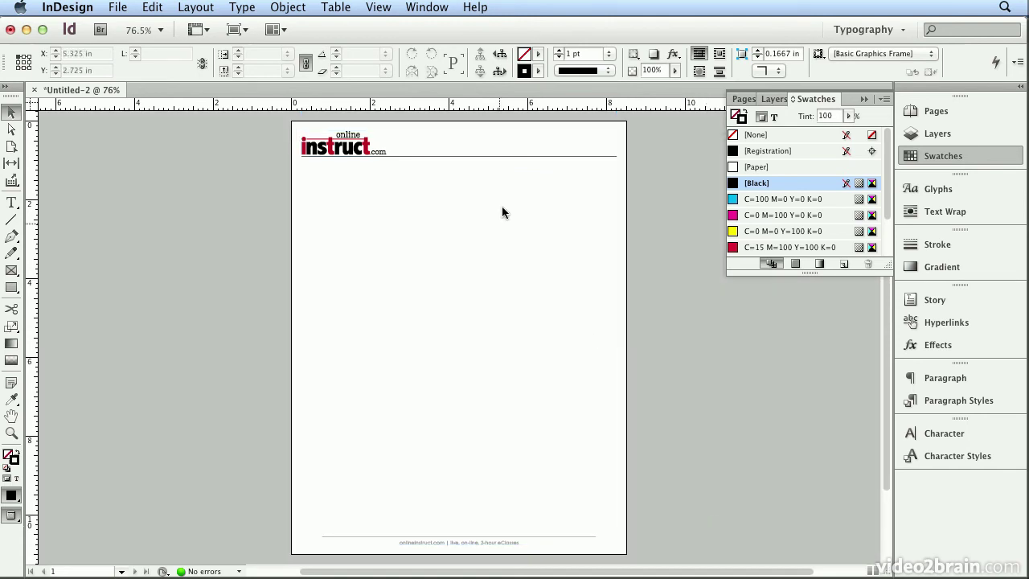
pyautogui.click(524, 158)
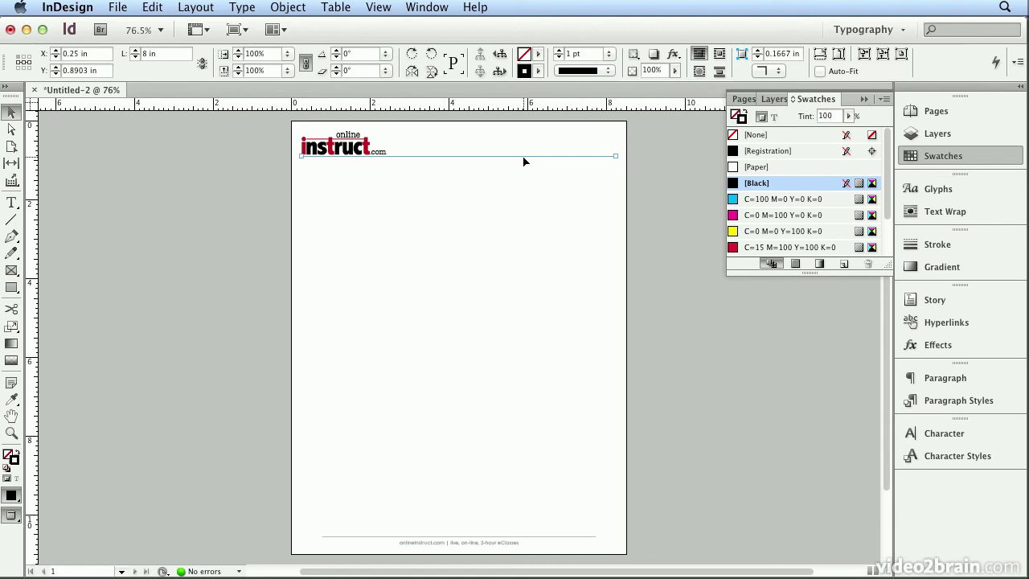
pyautogui.press('Down')
pyautogui.press('Down')
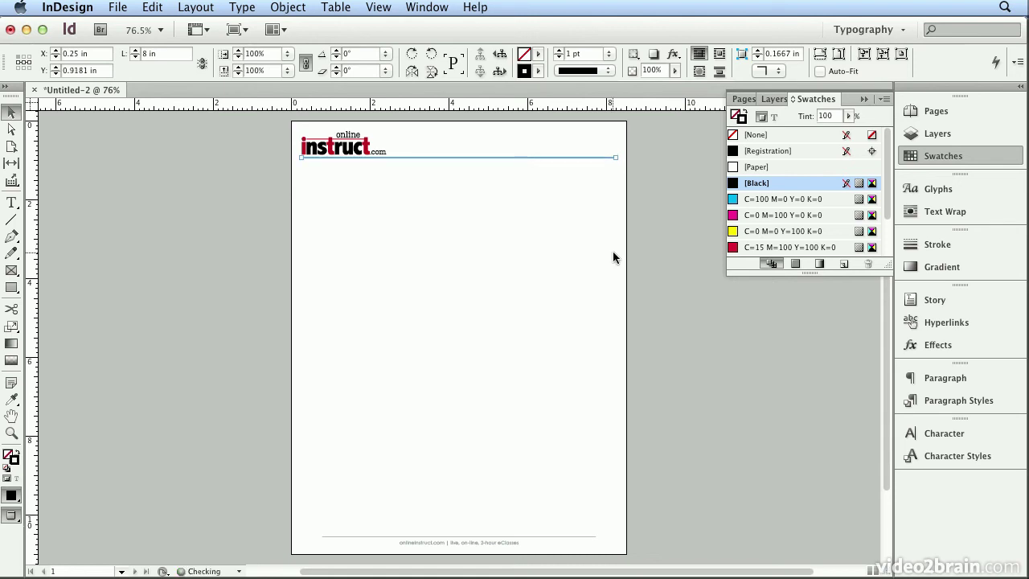
pyautogui.click(613, 257)
pyautogui.press('w')
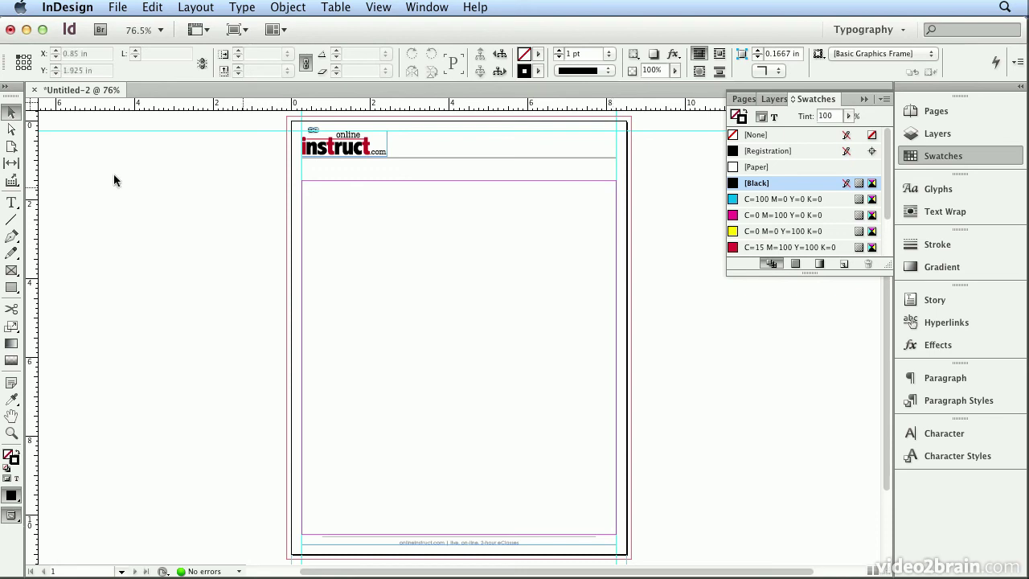
# Step: Draw a body text frame and type DATE in Century Gothic with Optical kerning
pyautogui.click(11, 202)
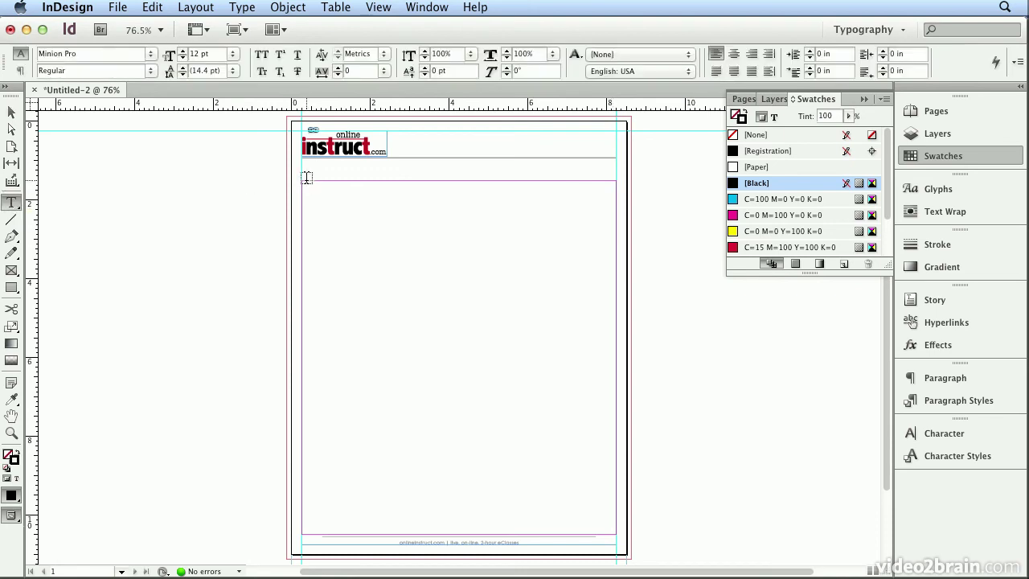
pyautogui.moveTo(302, 181)
pyautogui.mouseDown()
pyautogui.moveTo(318, 185)
pyautogui.moveTo(546, 482)
pyautogui.moveTo(610, 516)
pyautogui.moveTo(619, 536)
pyautogui.mouseUp()
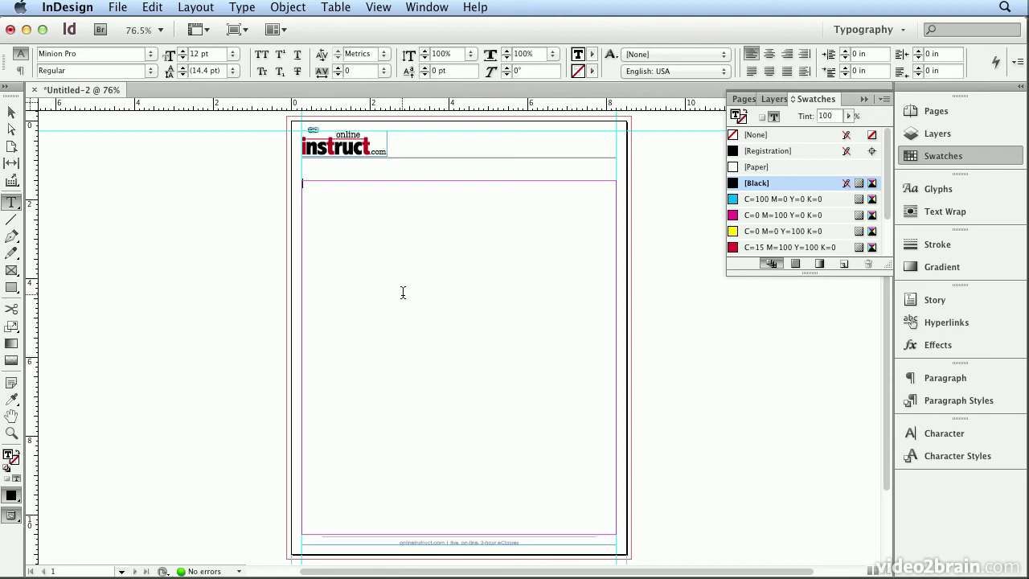
pyautogui.write('DATE')
pyautogui.press('super+a')
pyautogui.click(88, 54)
pyautogui.write('C')
pyautogui.press('Return')
pyautogui.click(384, 54)
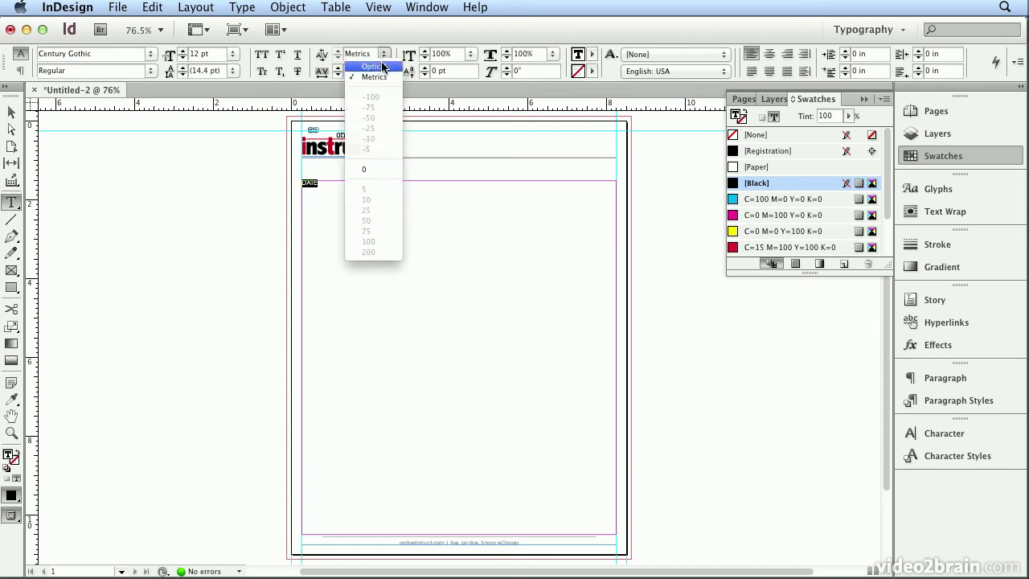
pyautogui.click(383, 66)
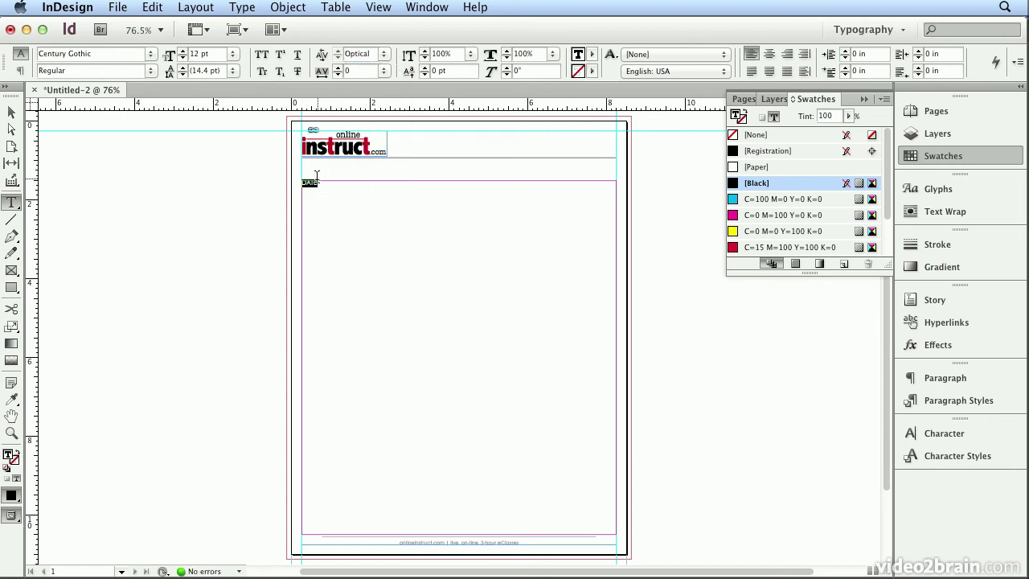
# Step: Right-align DATE and add a left-aligned 'Dear ,' line below it
pyautogui.click(336, 184)
pyautogui.click(787, 54)
pyautogui.click(712, 126)
pyautogui.click(304, 190)
pyautogui.write('Dear')
pyautogui.press('BackSpace')
pyautogui.press('BackSpace')
pyautogui.press('BackSpace')
pyautogui.write('ear ,')
# Step: Save as oli_letterhead in InDesign CS6 template format, replacing the existing oli_letterhead.indt
pyautogui.click(12, 113)
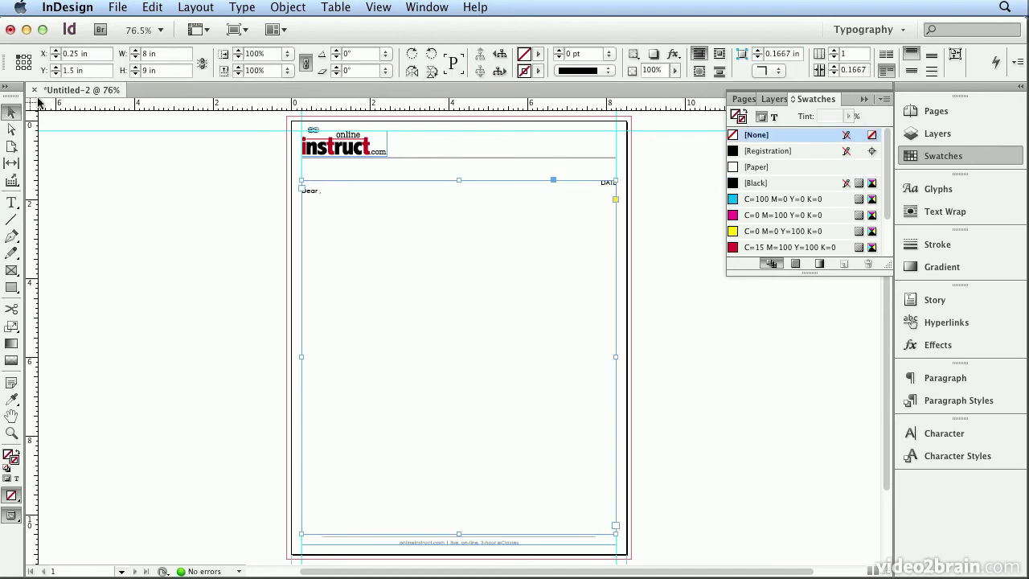
pyautogui.click(117, 7)
pyautogui.click(128, 128)
pyautogui.write('oli_le')
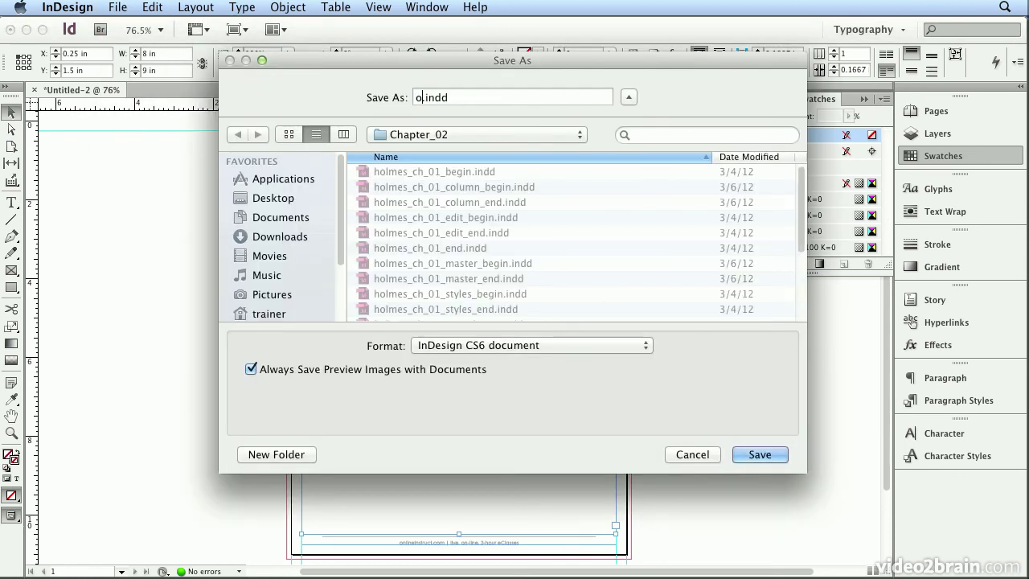
pyautogui.write('tterhead')
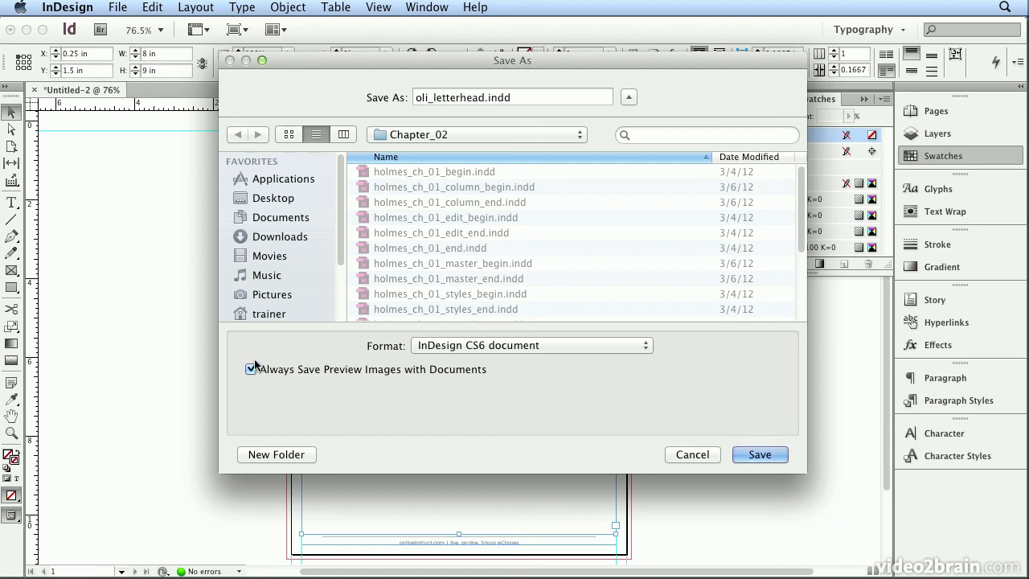
pyautogui.click(503, 346)
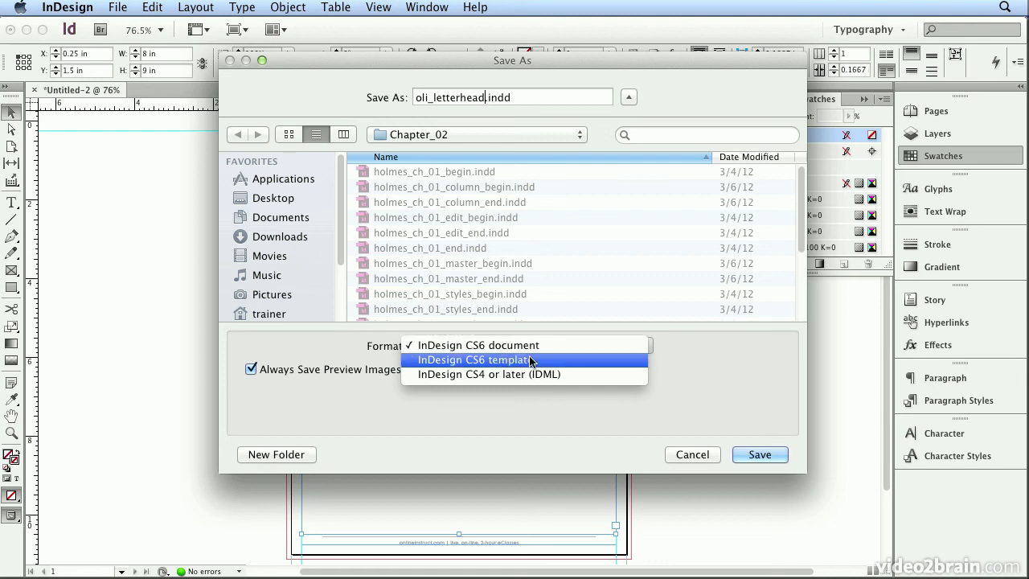
pyautogui.click(529, 359)
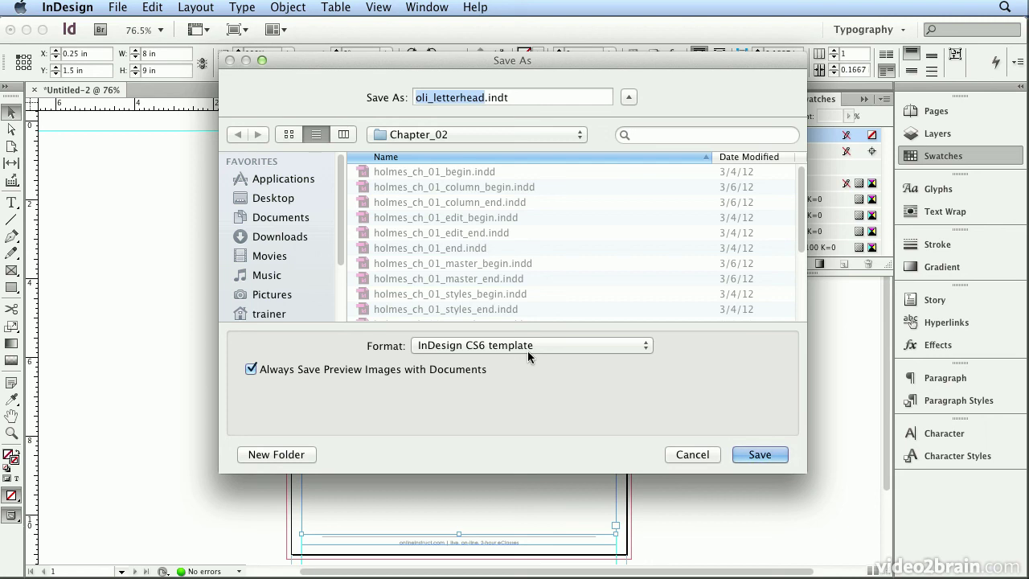
pyautogui.click(780, 455)
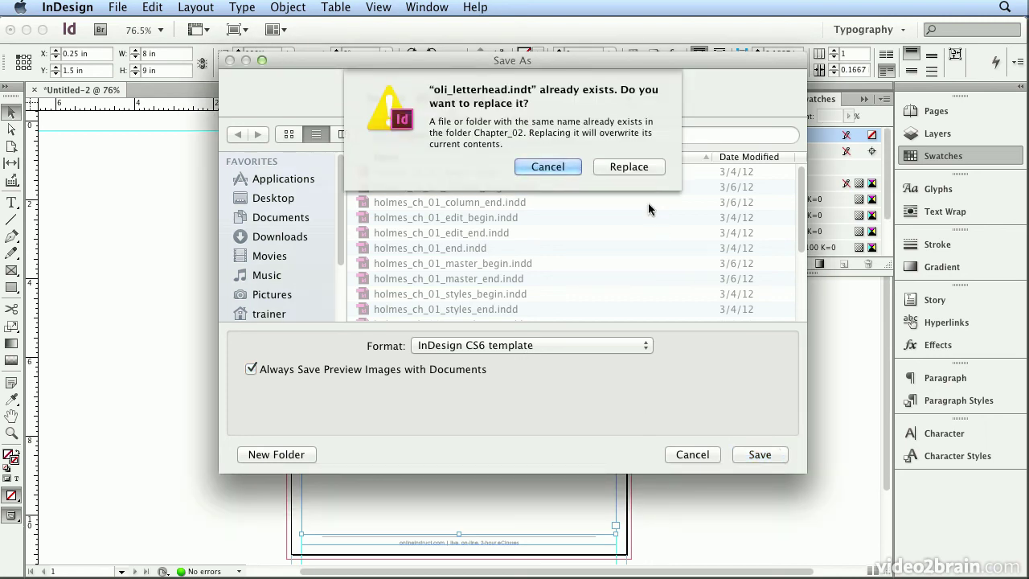
pyautogui.click(632, 168)
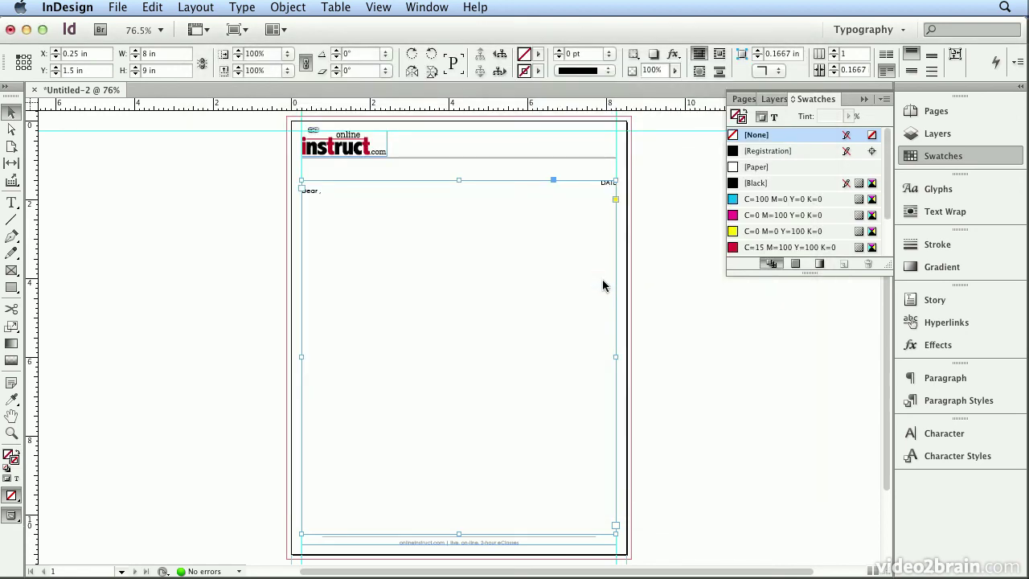
# Step: Close the template and open oli_letterhead.indt from Desktop/assets/Chapter_02 as a new document
pyautogui.click(34, 90)
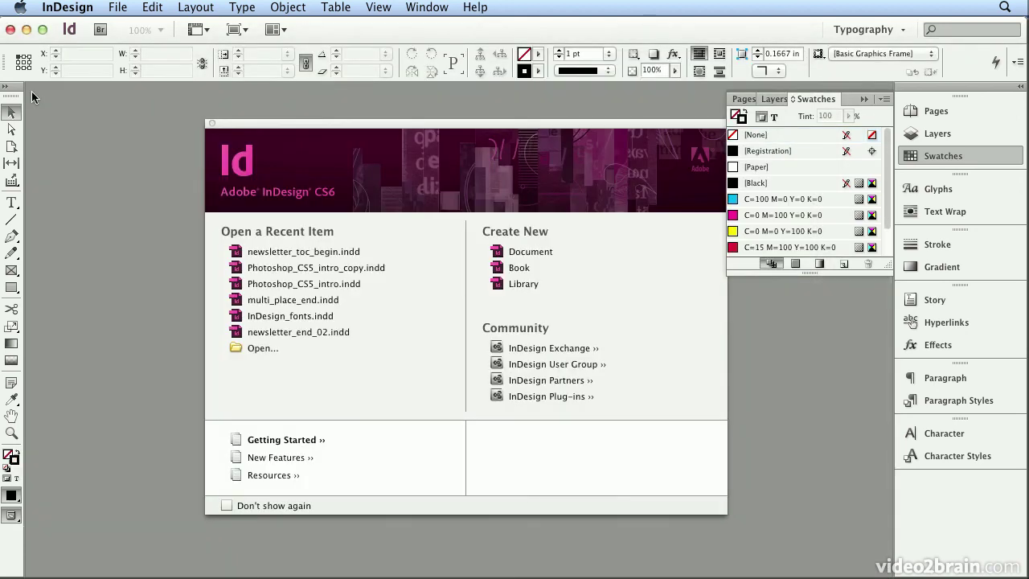
pyautogui.click(117, 7)
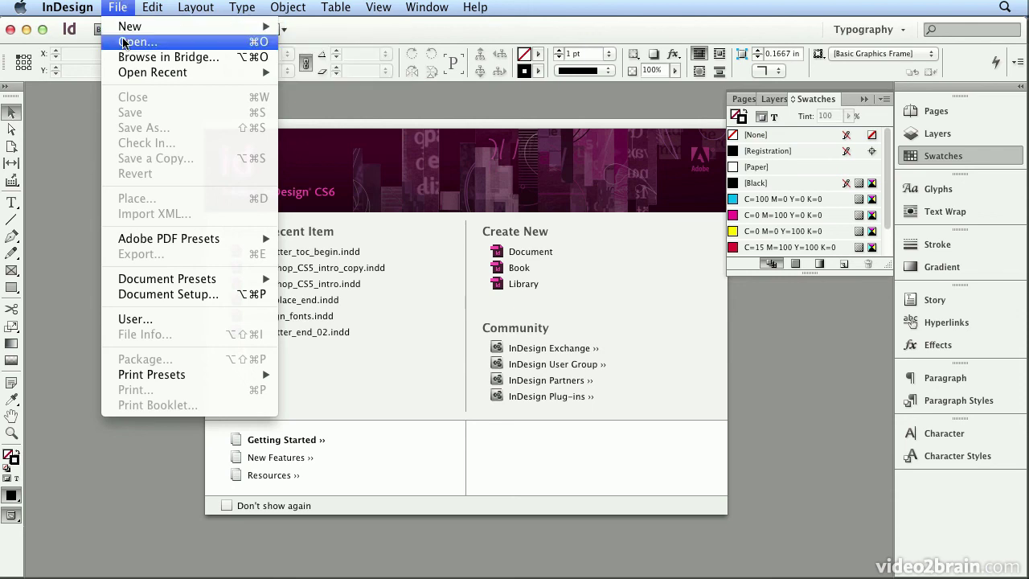
pyautogui.click(124, 40)
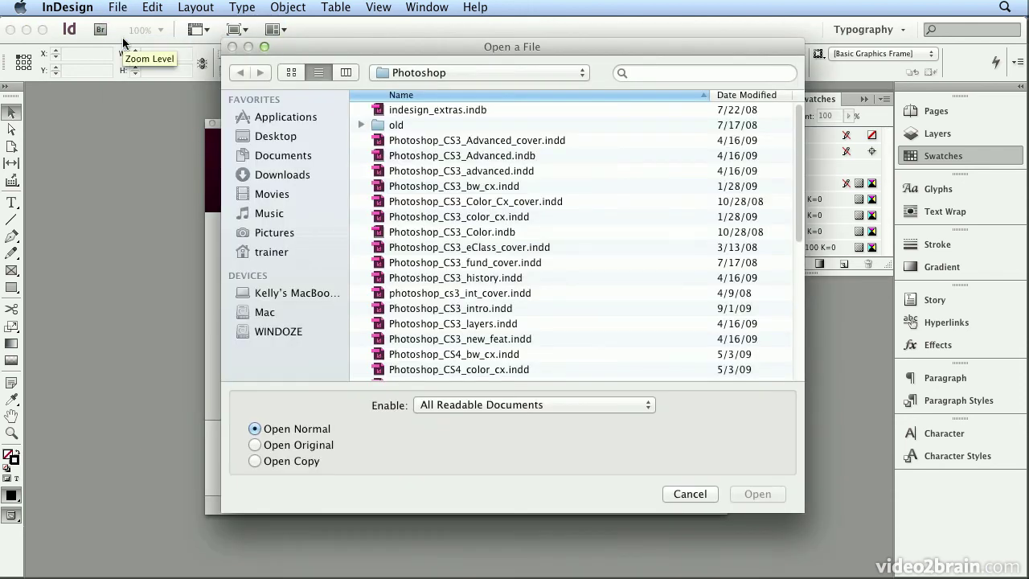
pyautogui.press('super+shift+d')
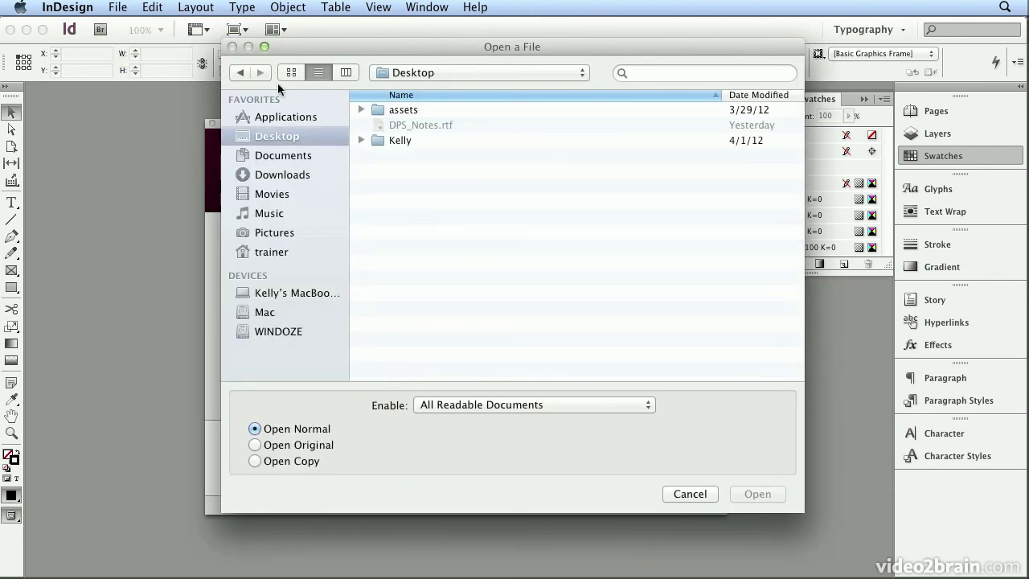
pyautogui.doubleClick(436, 109)
pyautogui.doubleClick(415, 126)
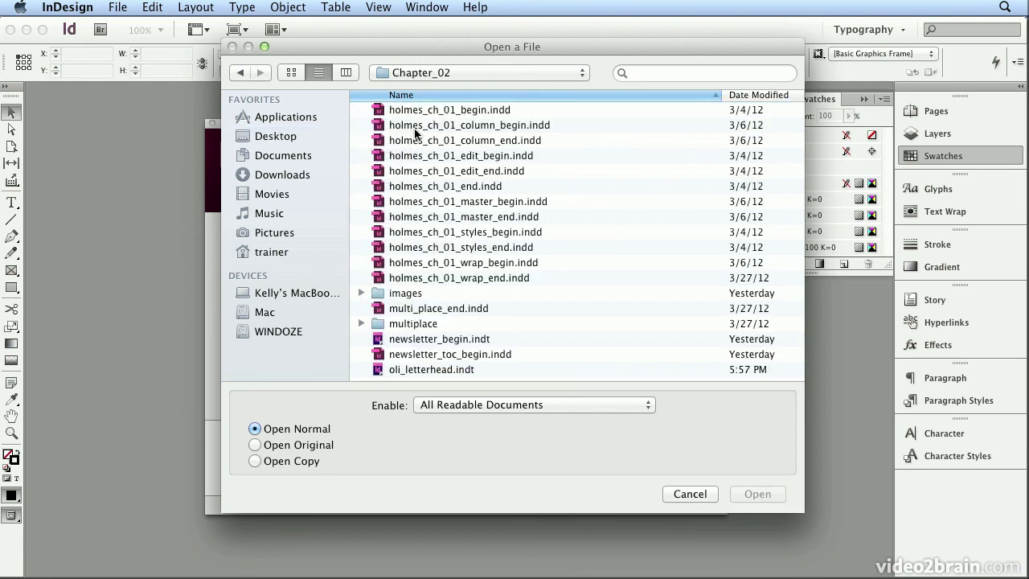
pyautogui.doubleClick(434, 373)
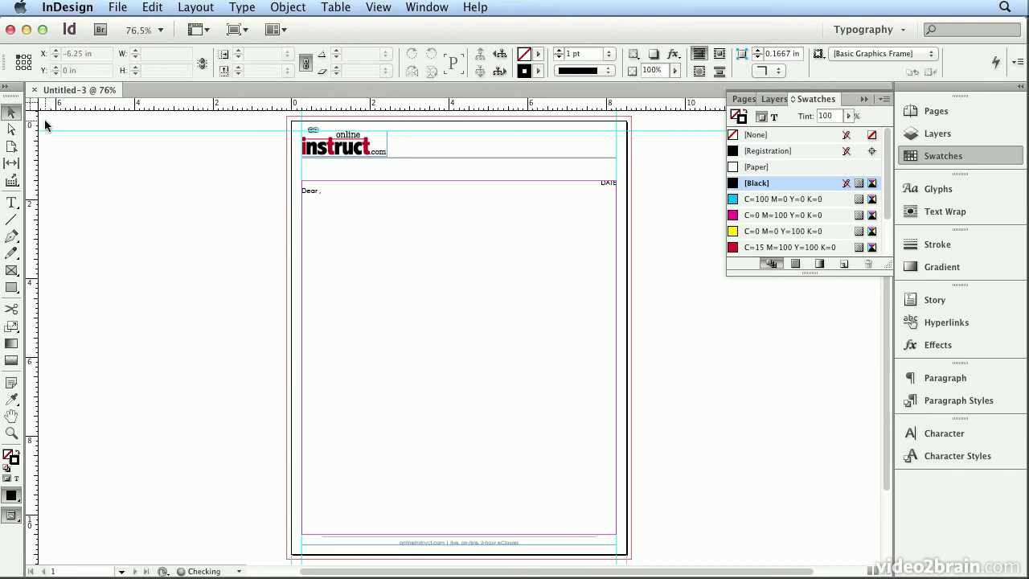
# Step: Replace DATE with a right-aligned 'April 30, 2012' and tidy the greeting to 'Dear,'
pyautogui.click(613, 185)
pyautogui.doubleClick(611, 182)
pyautogui.write('April 30, 2012')
pyautogui.press('Return')
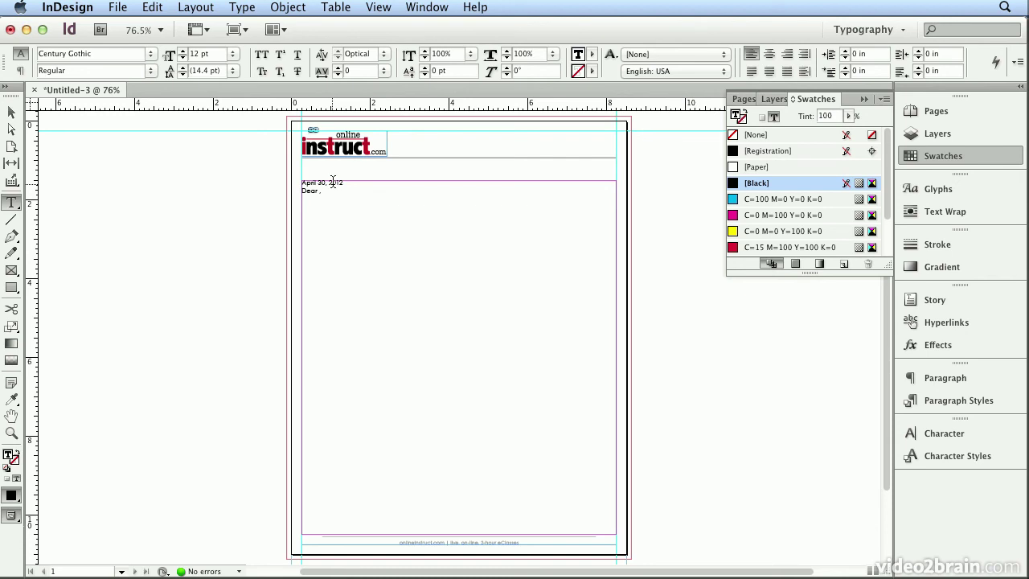
pyautogui.click(379, 181)
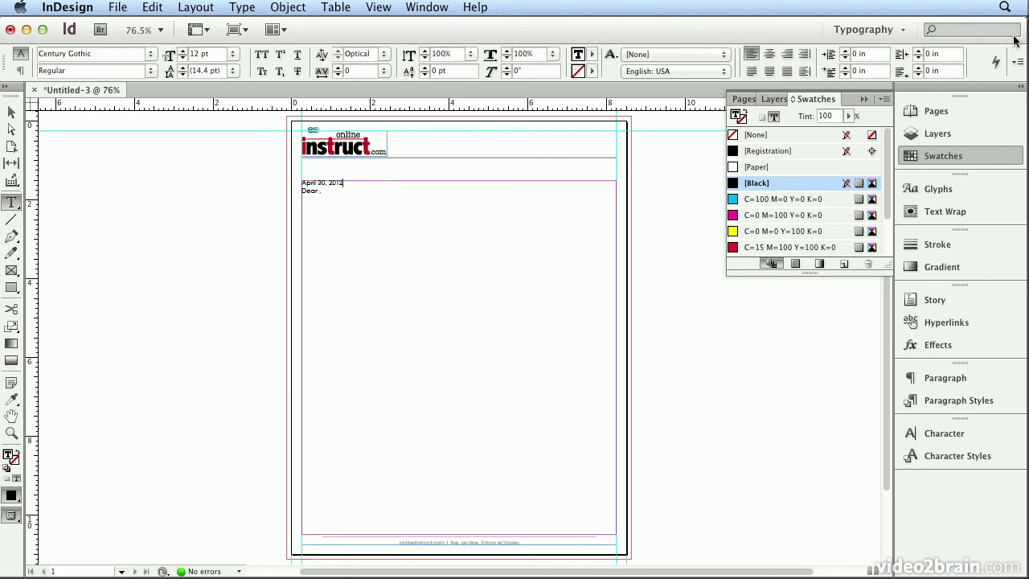
pyautogui.click(787, 53)
pyautogui.click(322, 191)
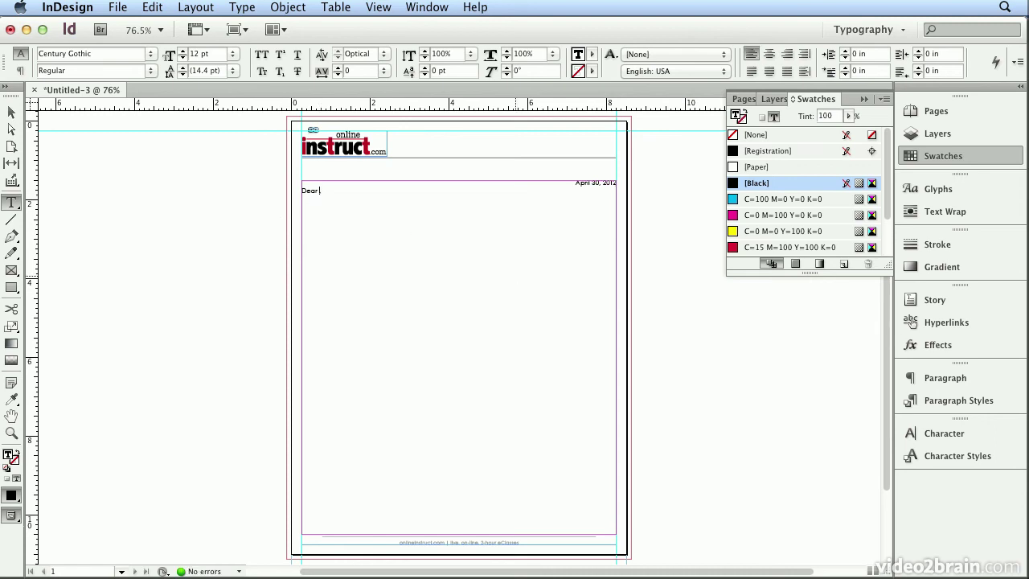
pyautogui.press('BackSpace')
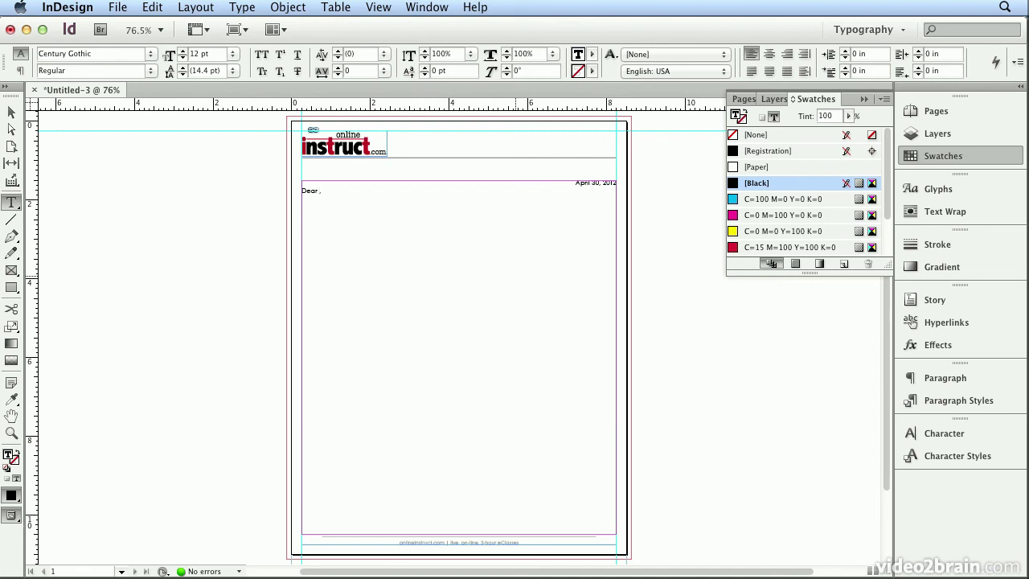